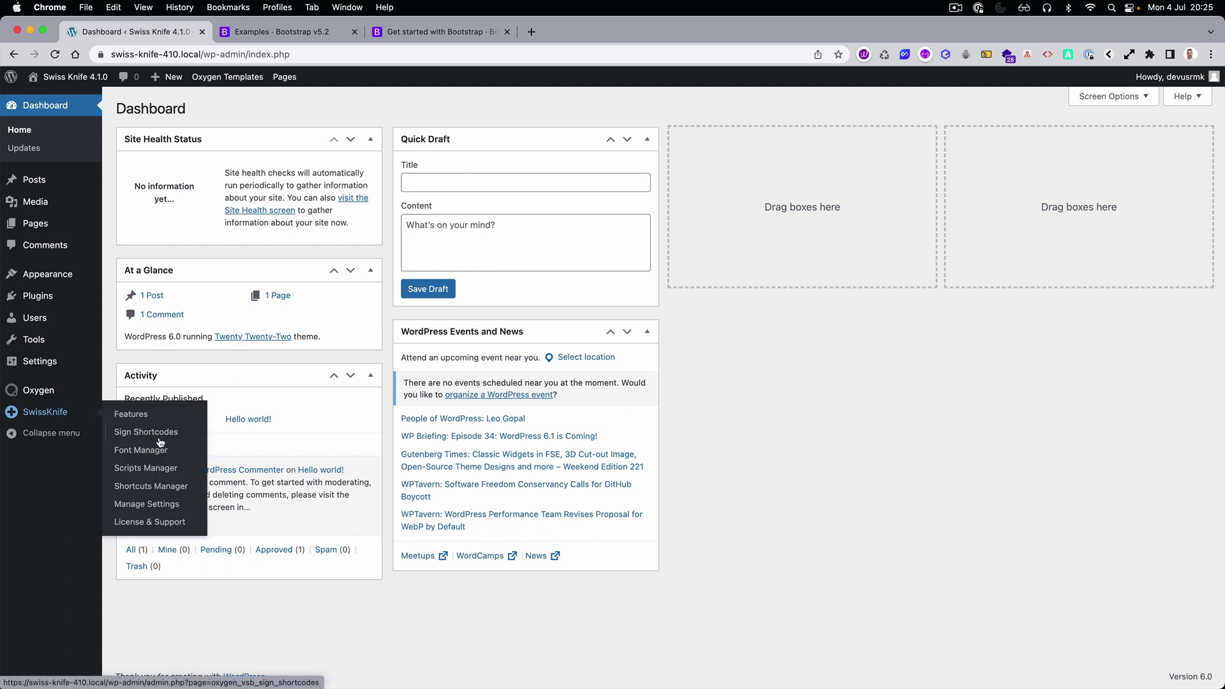
Go to the SwissKnife Scripts Manager page from the admin sidebar
click(151, 470)
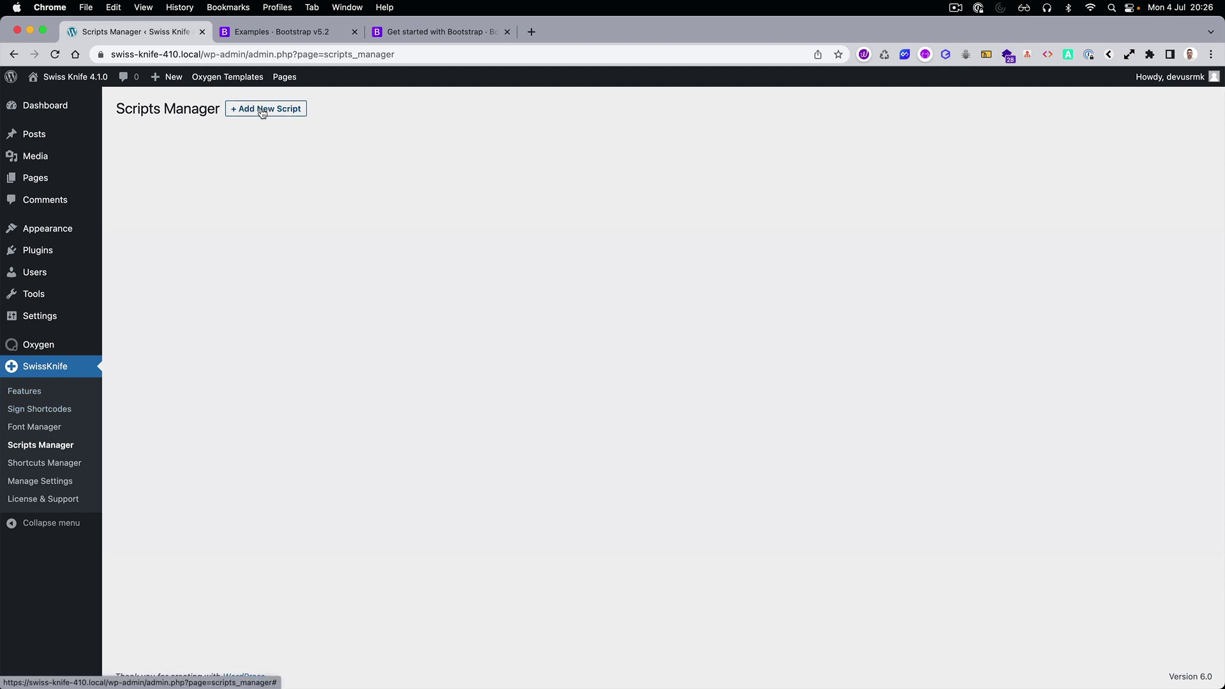
Add a new script named Bootstrap, type CSS, loaded in the Header, included via Enqueue
click(263, 113)
click(214, 211)
text(B)
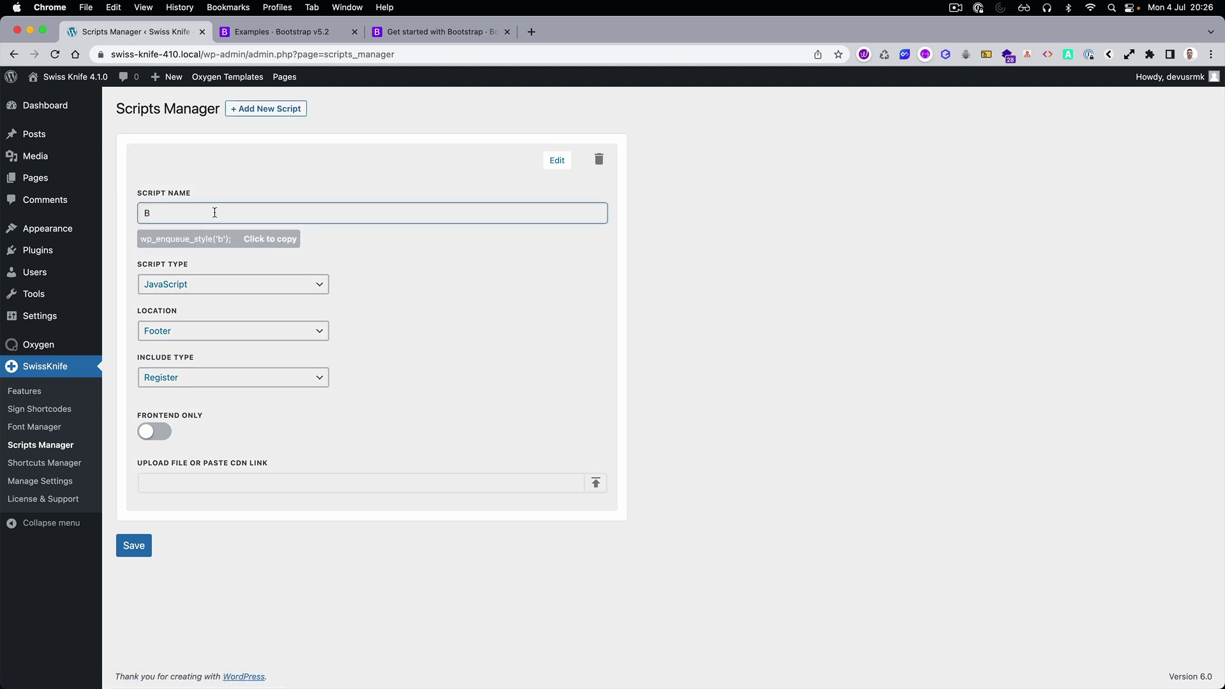
text(ootstrap)
click(204, 285)
click(198, 332)
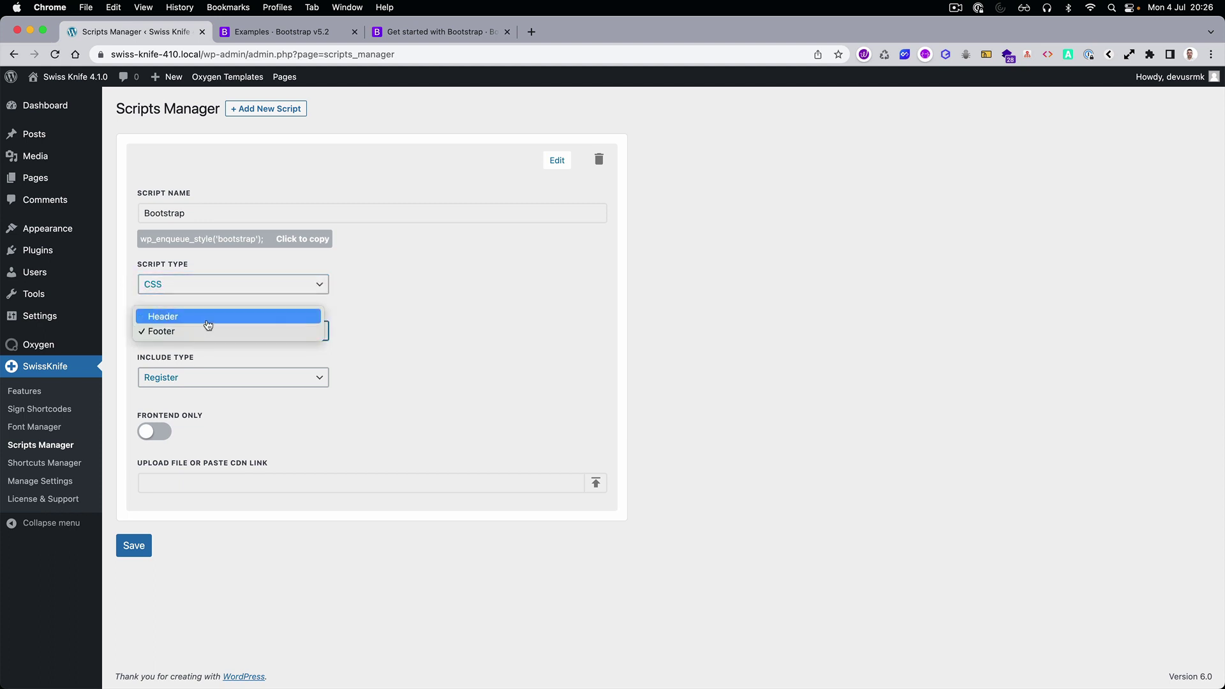
click(207, 317)
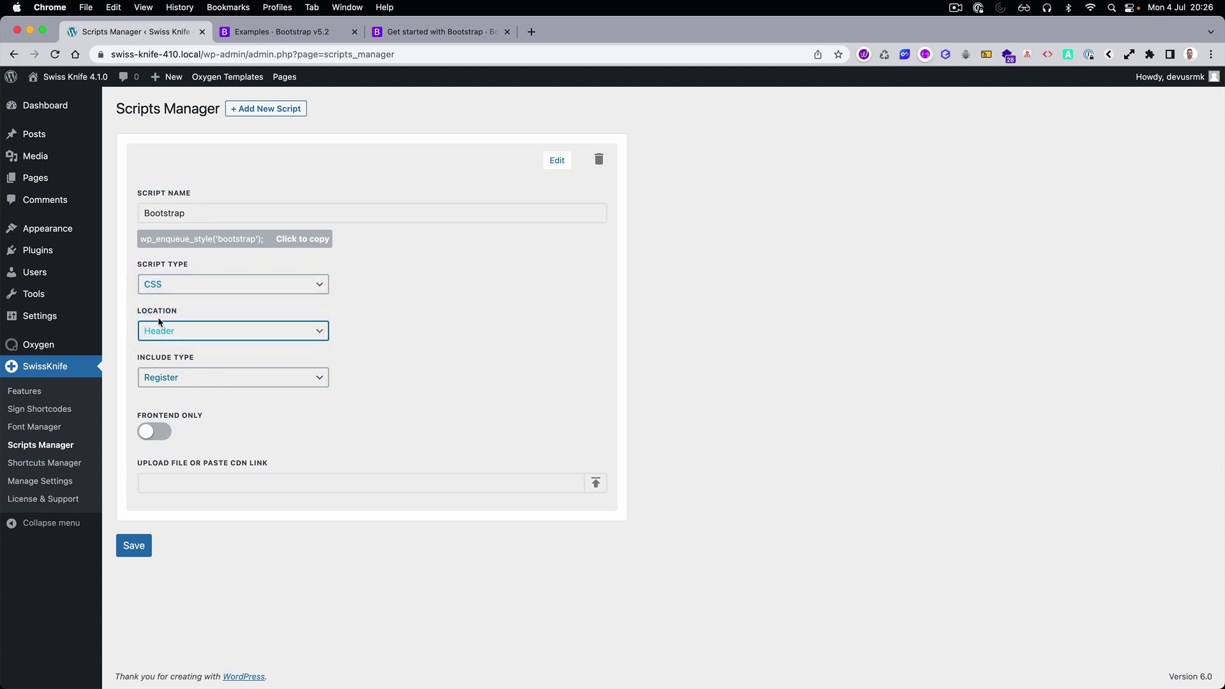
click(174, 380)
click(156, 392)
Copy the bootstrap.min.css CDN link from the docs into the script's link field and save it
click(411, 32)
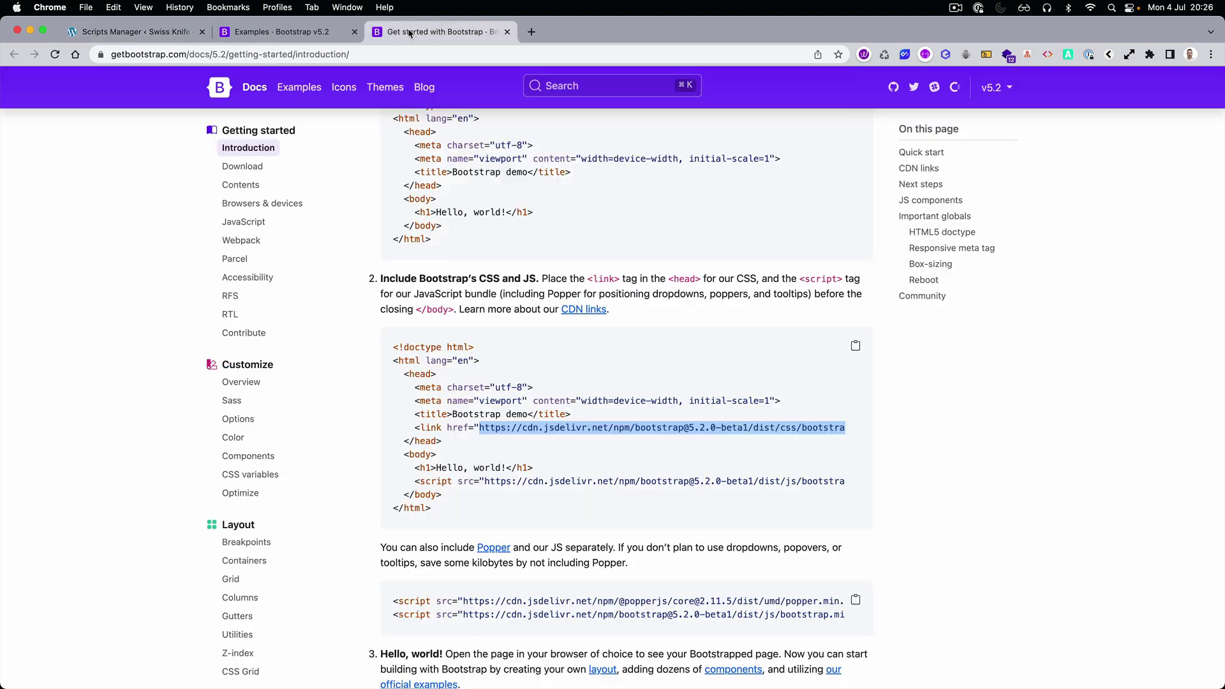
right_click(525, 427)
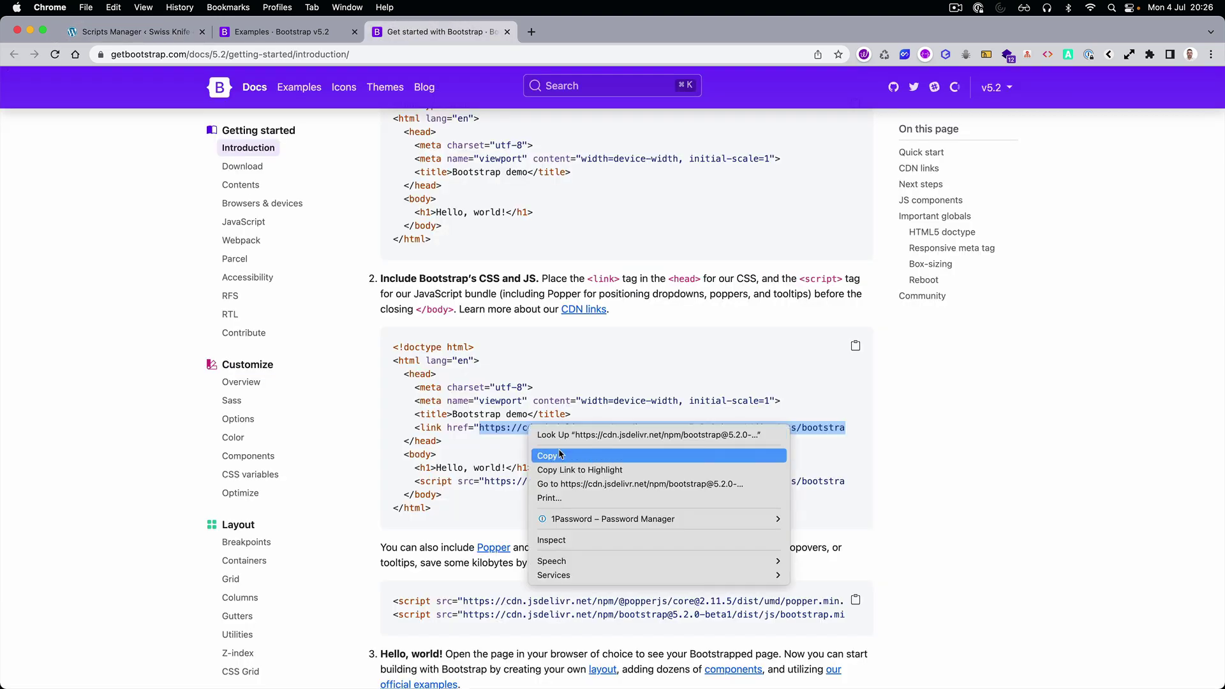
click(551, 456)
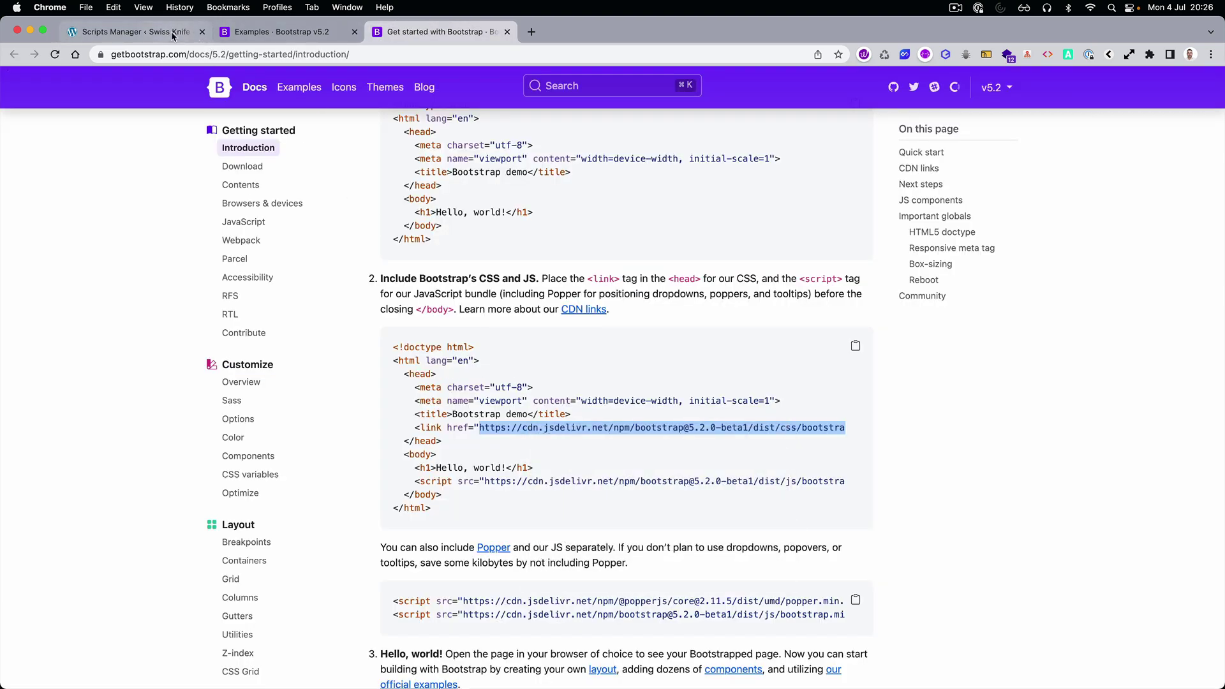
click(170, 32)
click(208, 480)
key(super+v)
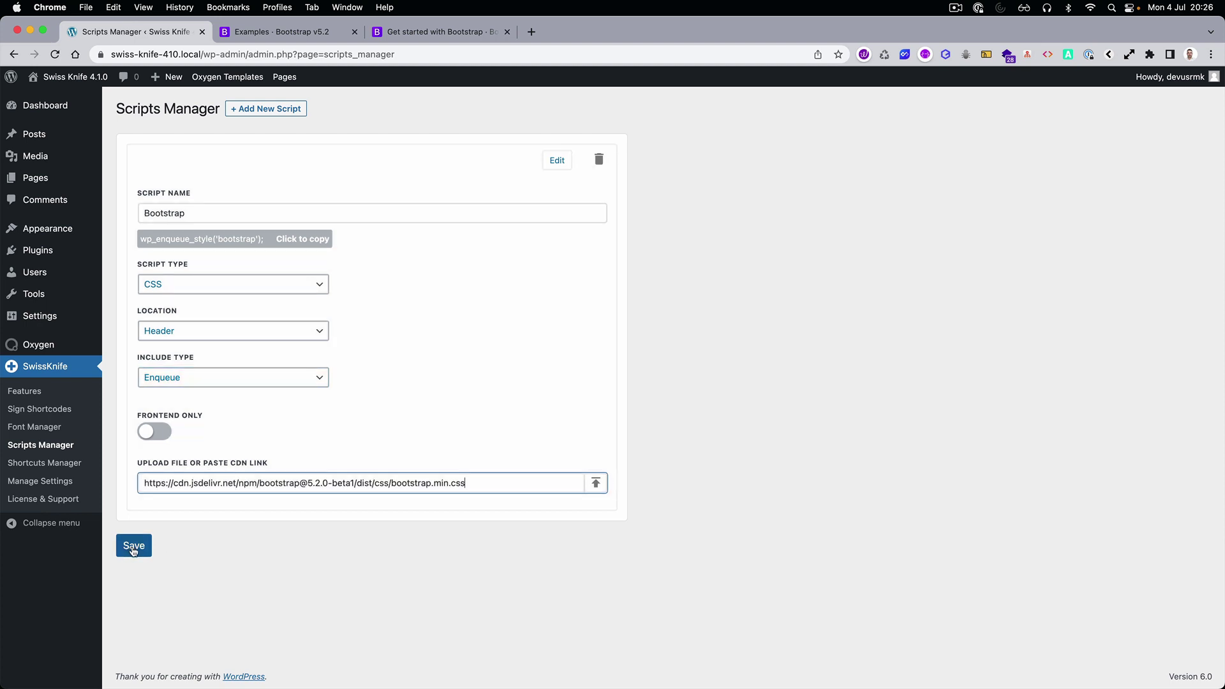
click(134, 546)
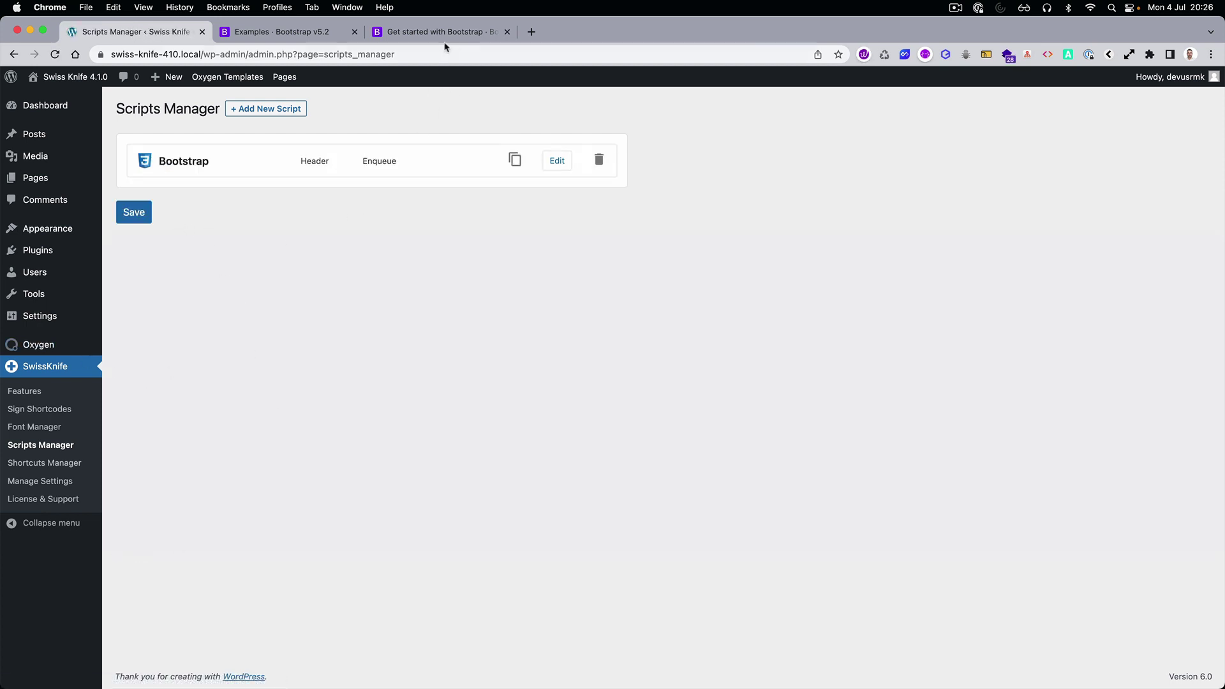
Open the Bootstrap Heroes example in its own tab from the Examples page
click(318, 32)
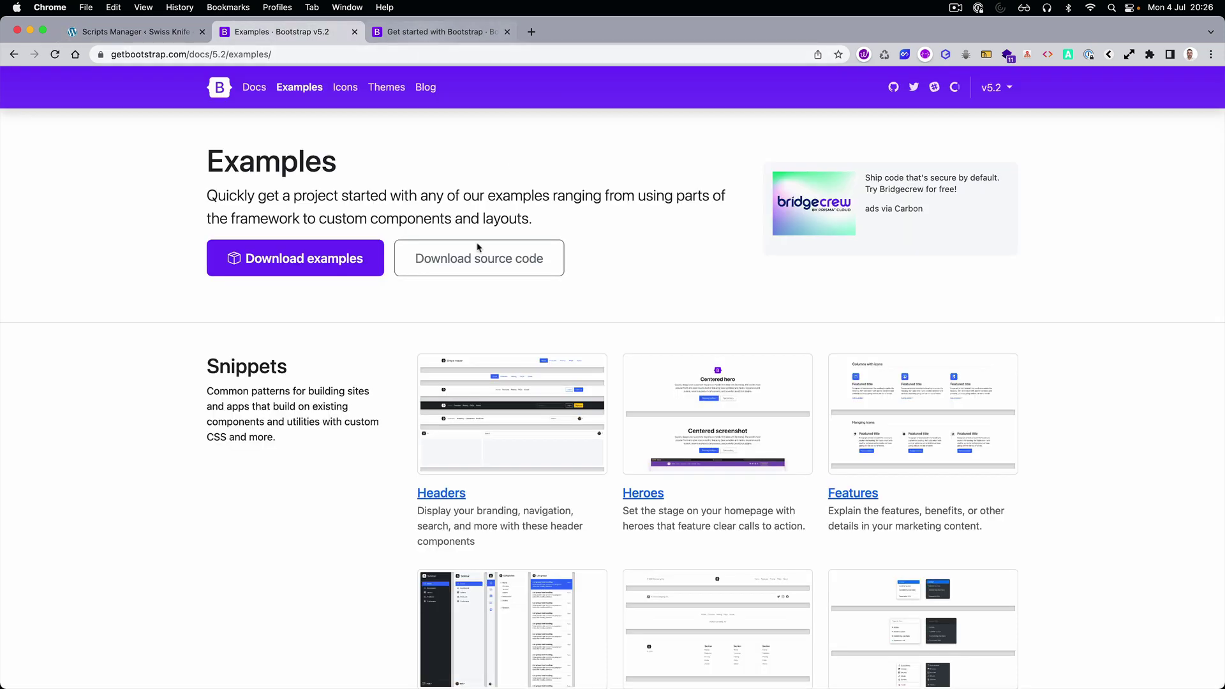
super+click(658, 387)
click(431, 32)
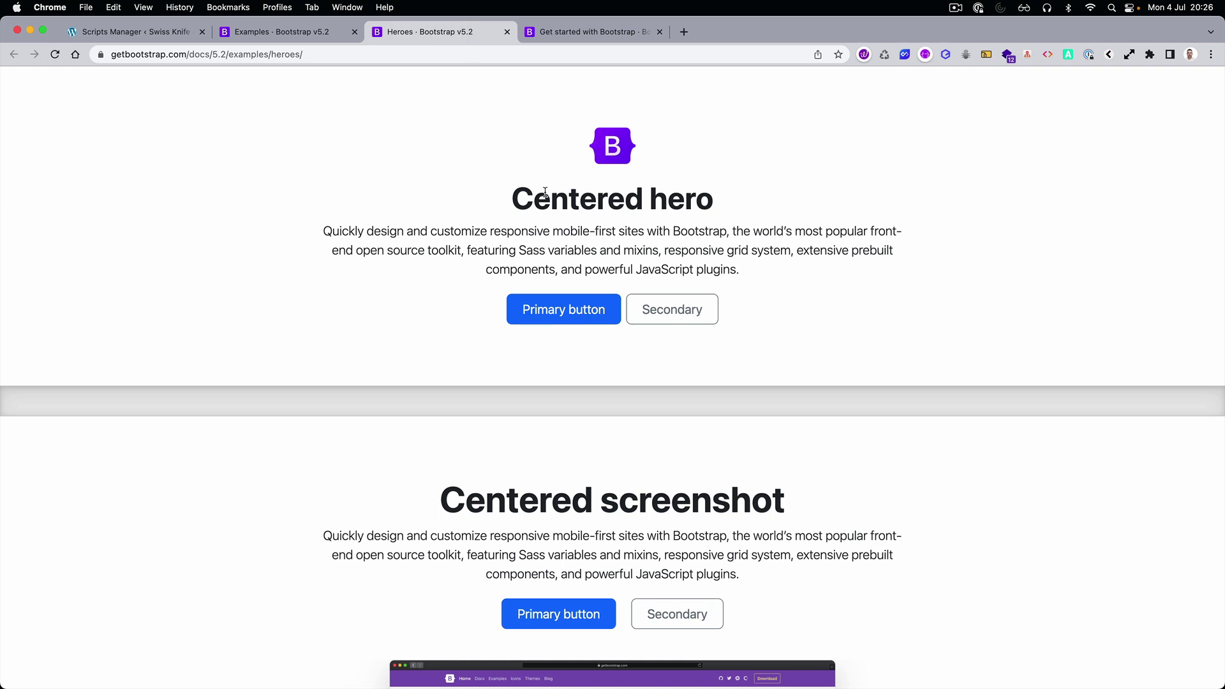
Inspect the Centered hero heading and edit the hero div as HTML to copy its markup
right_click(546, 195)
click(584, 306)
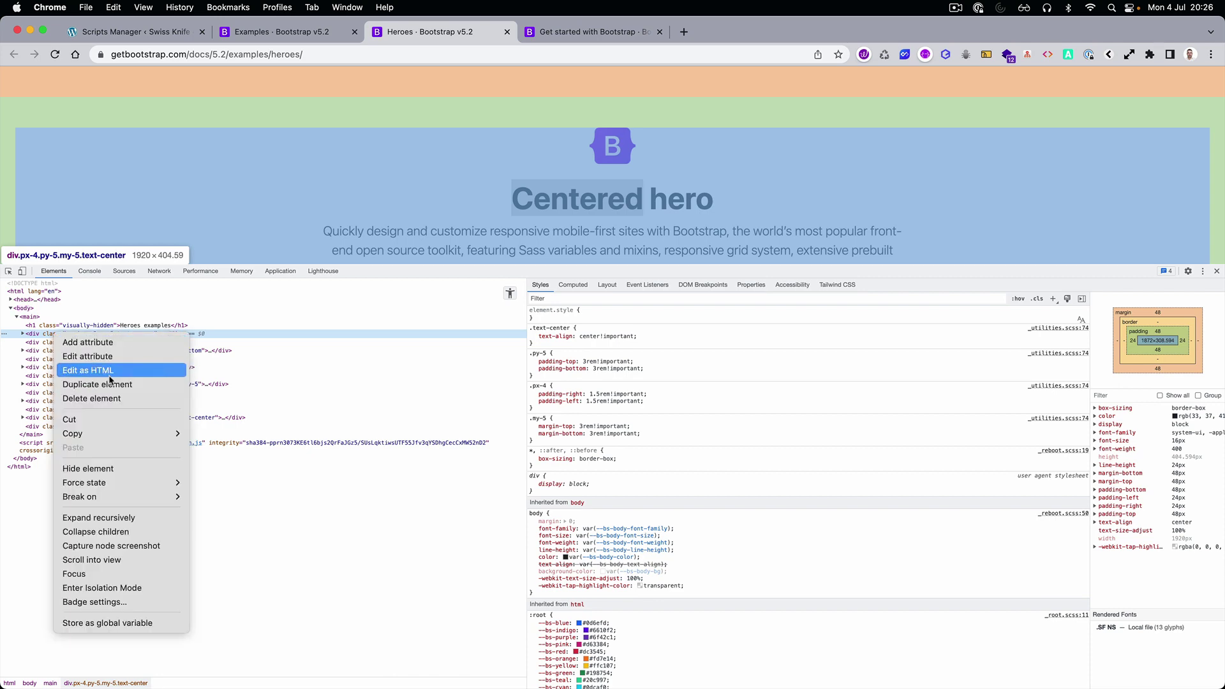
click(111, 372)
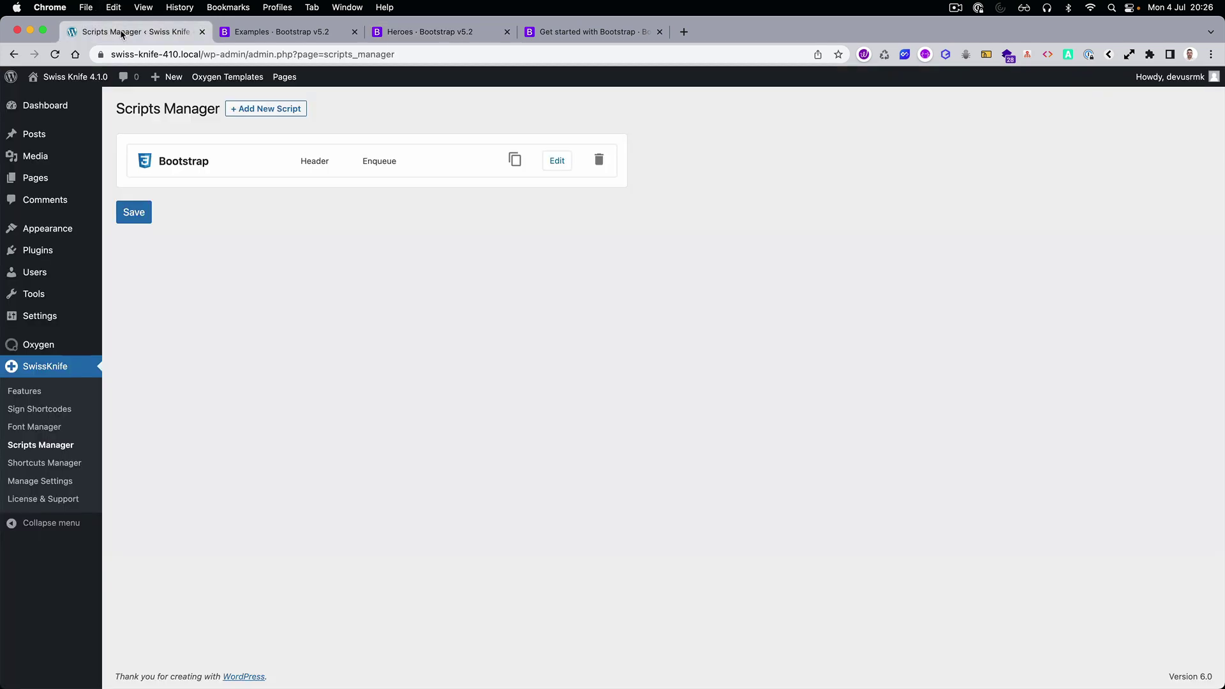
Paste the copied Centered hero section onto the Sample Page in Oxygen and select its broken image
click(35, 180)
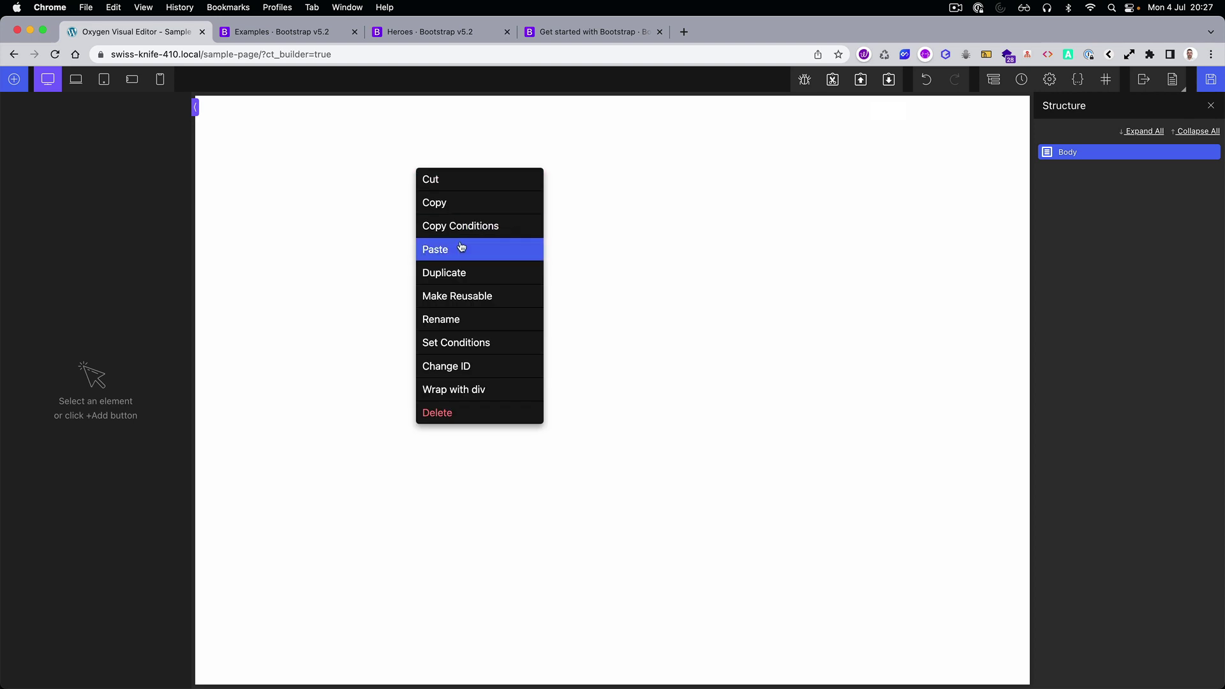
click(453, 250)
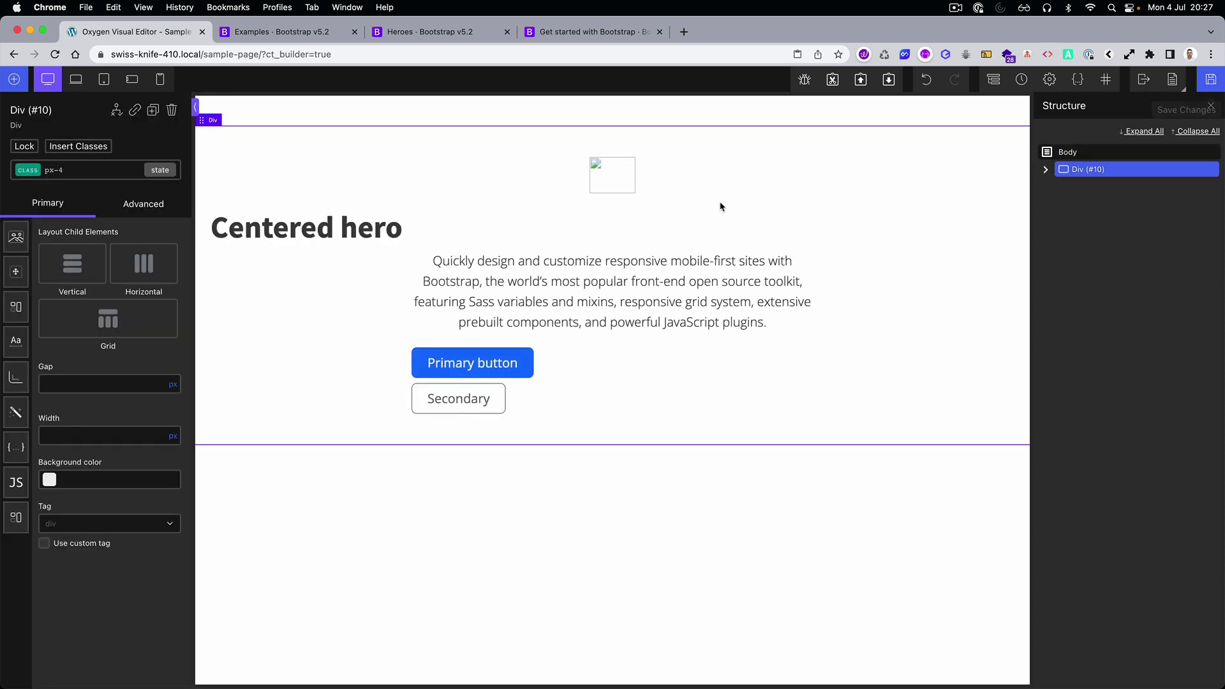
click(619, 182)
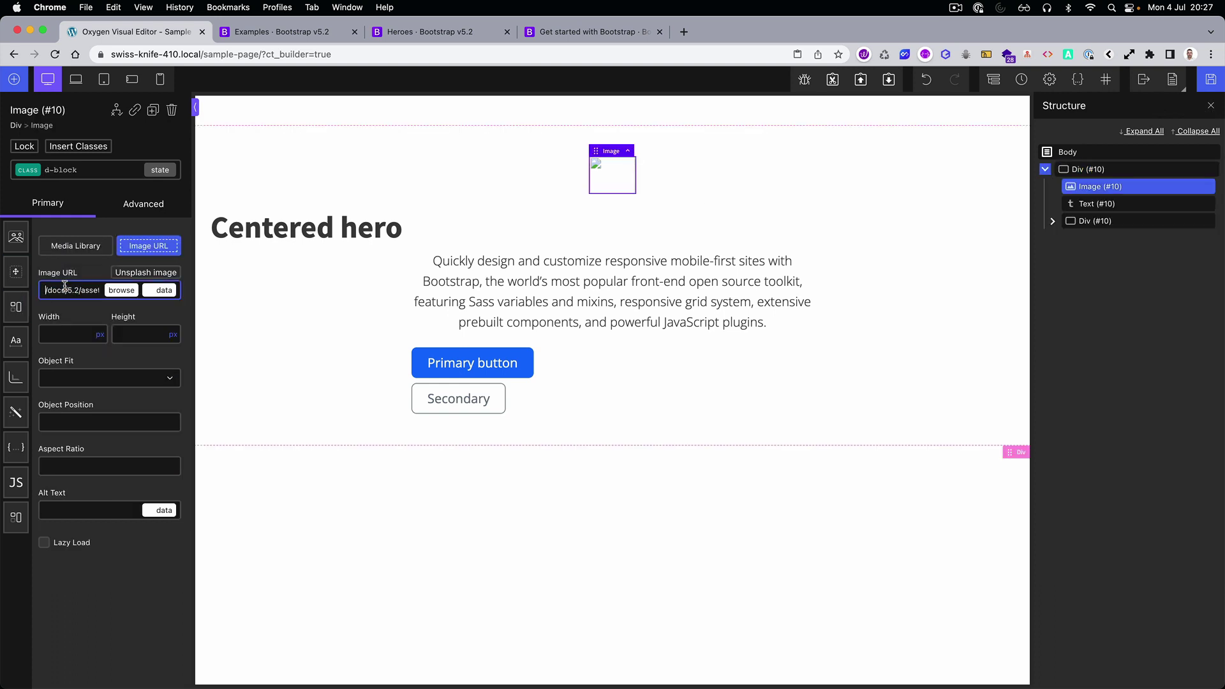
Set the image URL to the full getbootstrap.com Bootstrap logo address, then close the logo tab
click(585, 34)
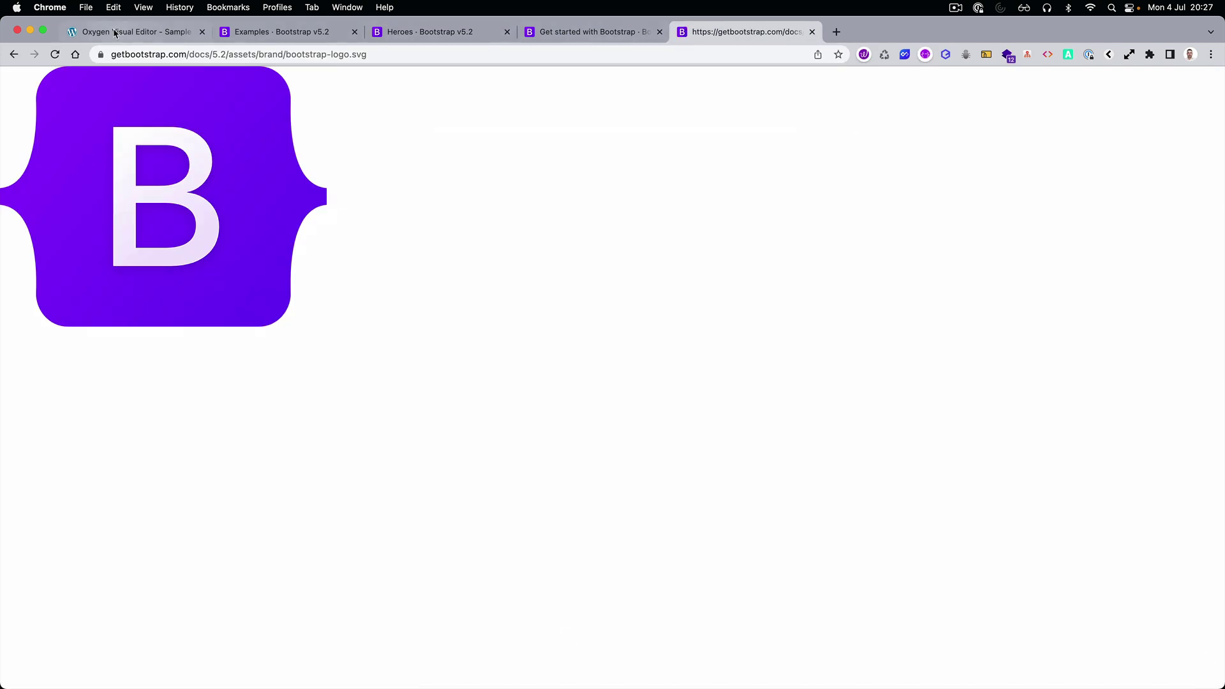
click(116, 33)
click(77, 291)
key(super+v)
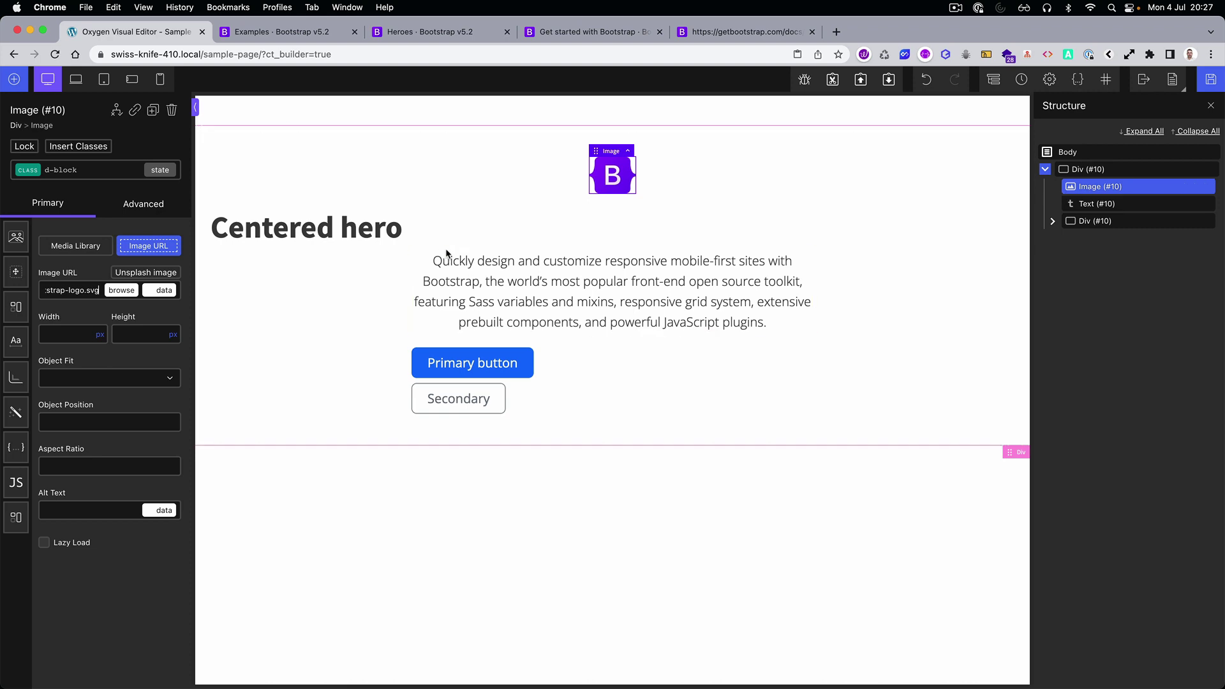
click(704, 34)
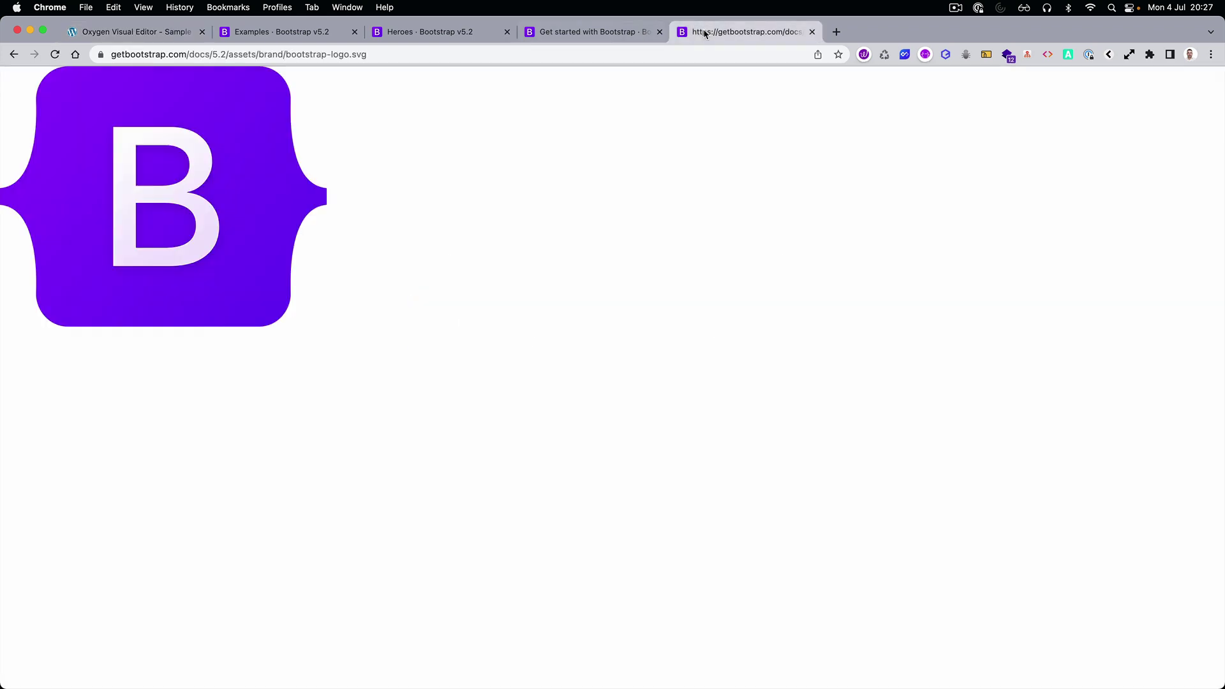
key(super+w)
click(137, 34)
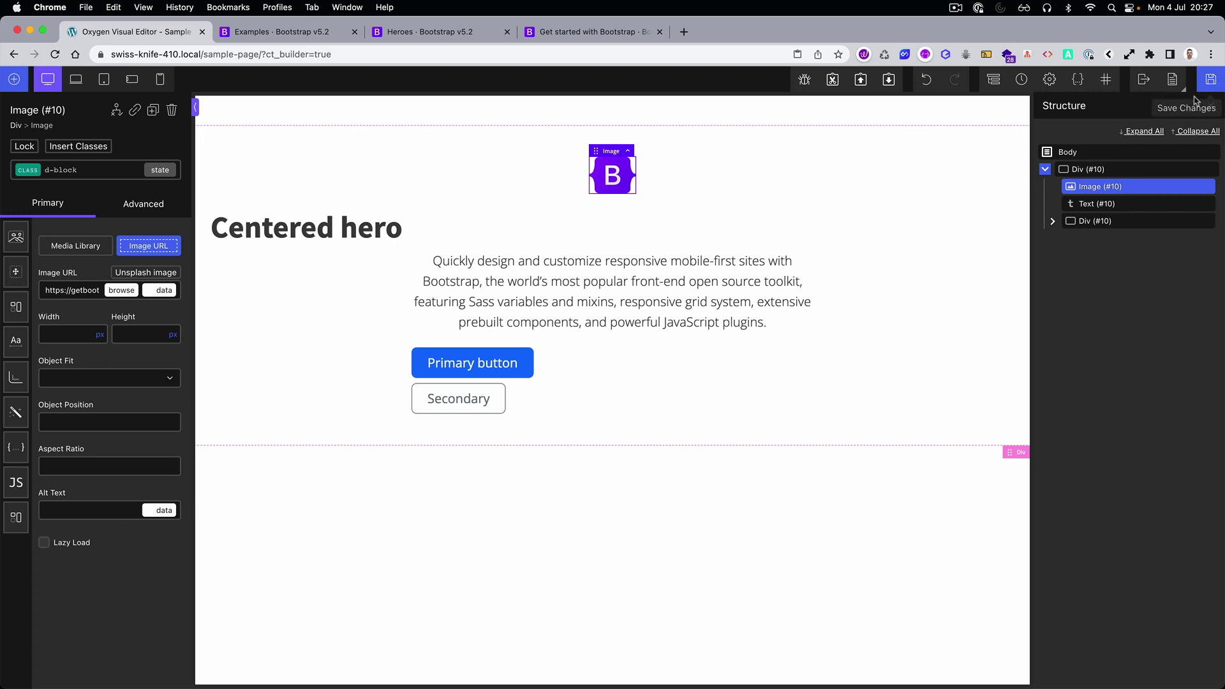
View the live Sample Page and disable the hero container's flex display, wrap and alignment rules in DevTools
click(1143, 80)
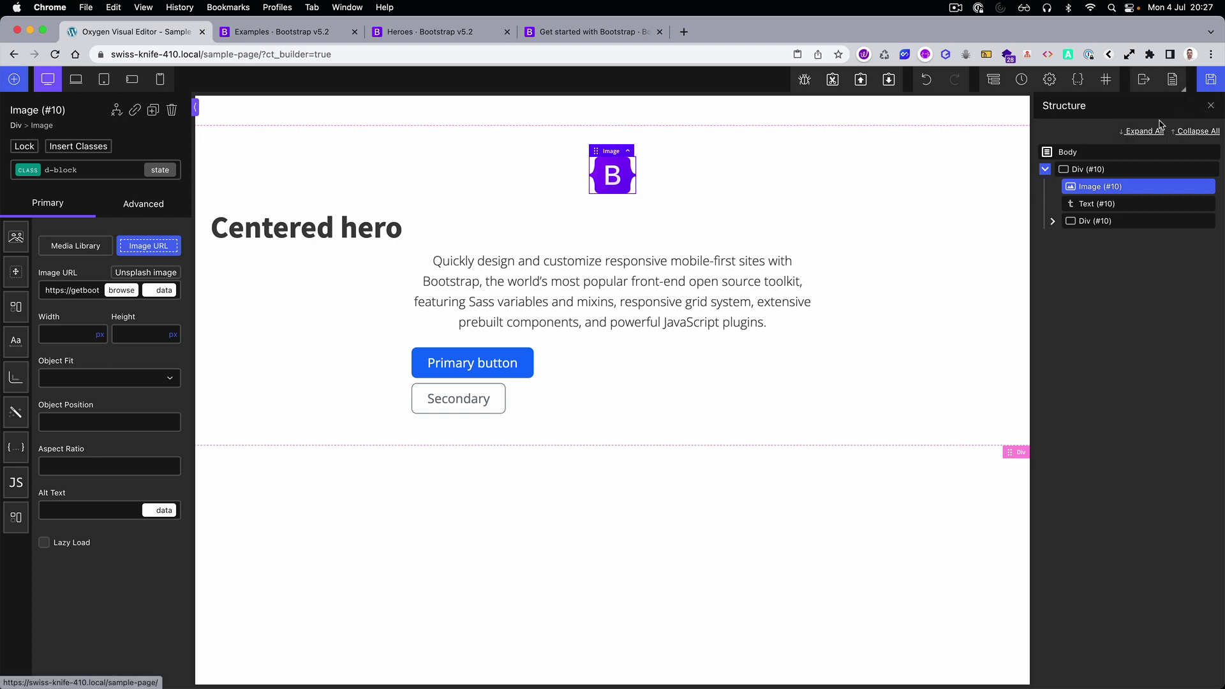
click(307, 31)
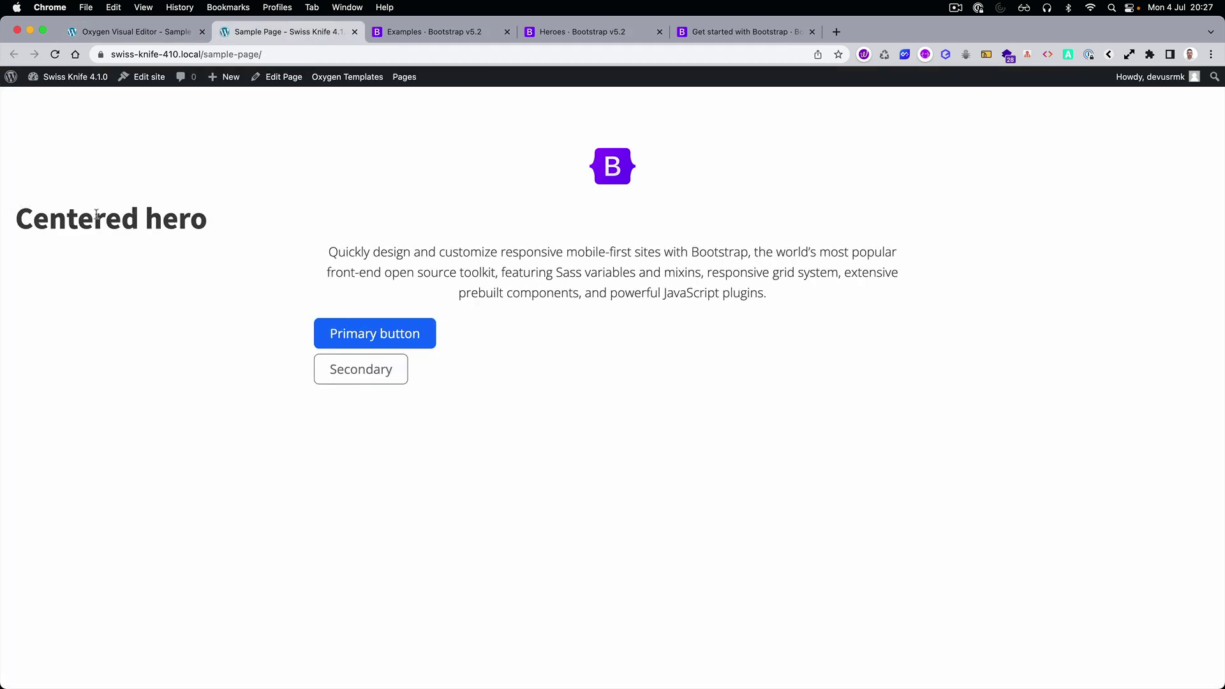
right_click(397, 252)
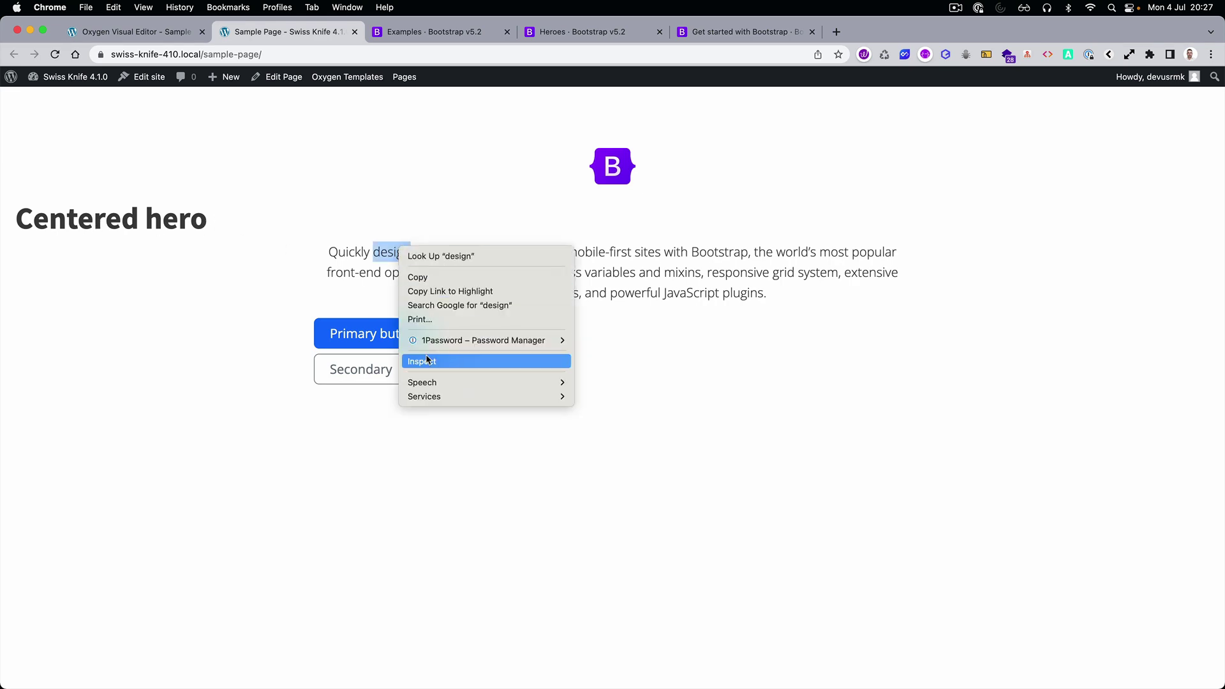
click(426, 356)
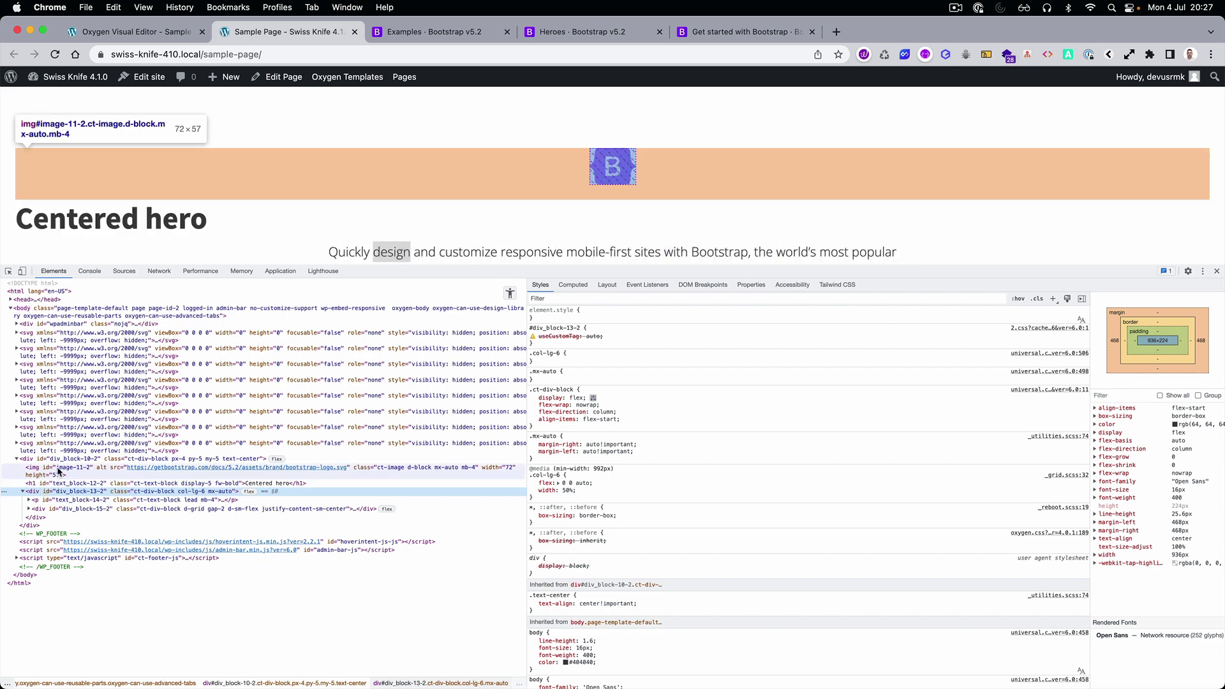
click(360, 459)
mouse_move(574, 442)
click(534, 434)
click(534, 441)
click(532, 455)
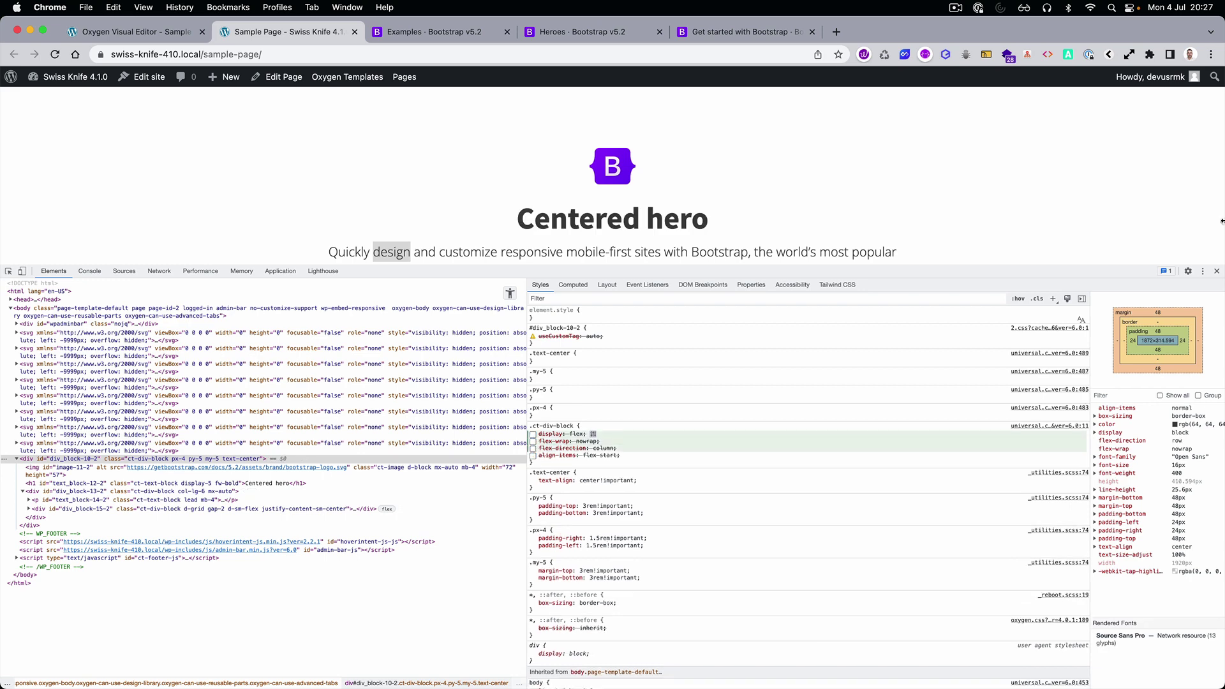
click(1217, 272)
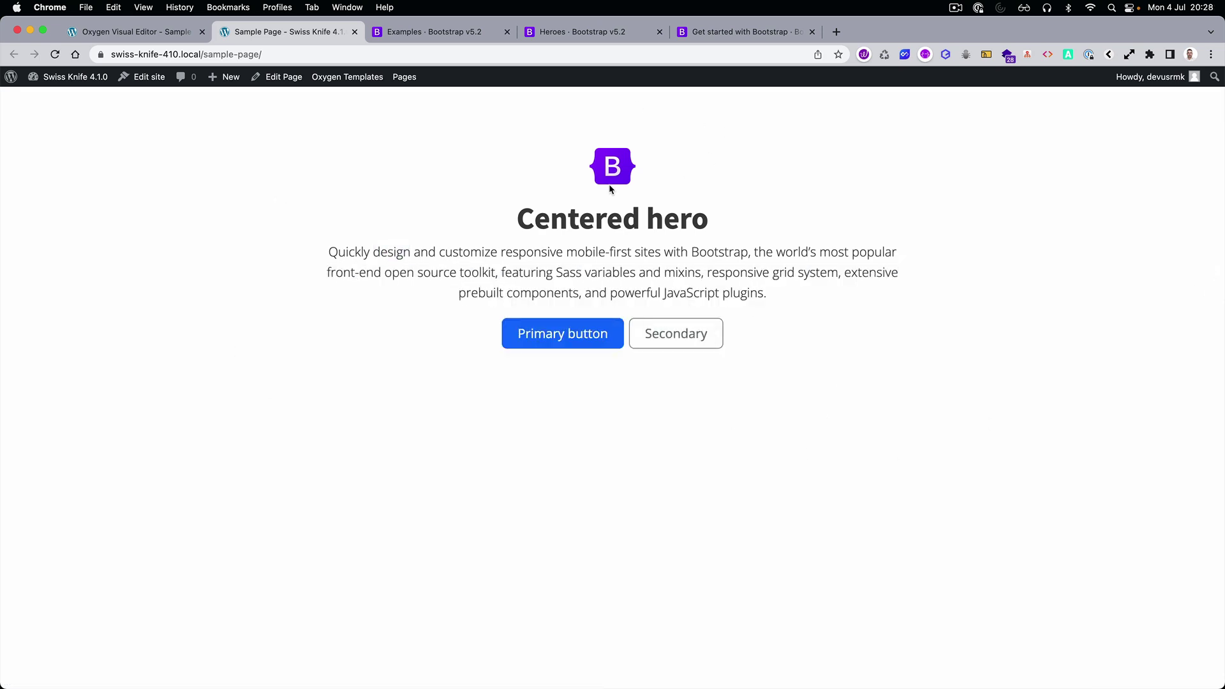
Select the hero heading and paragraph, then expand the hero's nested Divs in the Oxygen structure tree
drag(540, 219, 807, 304)
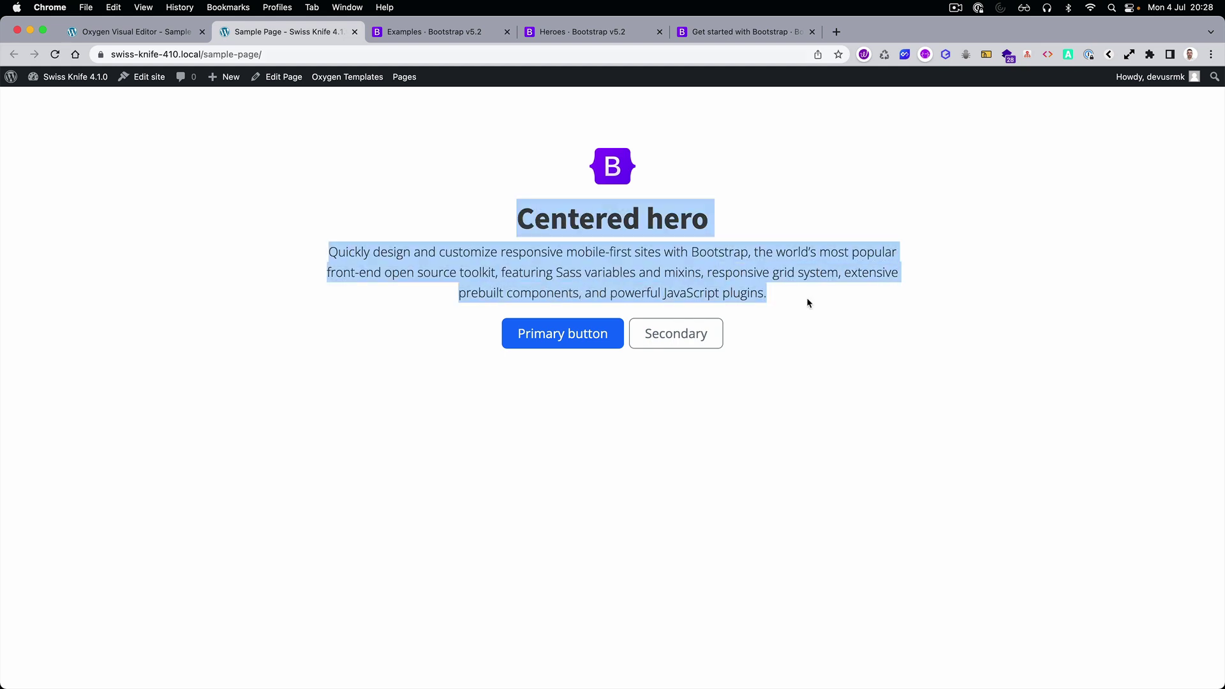
click(121, 32)
click(1053, 223)
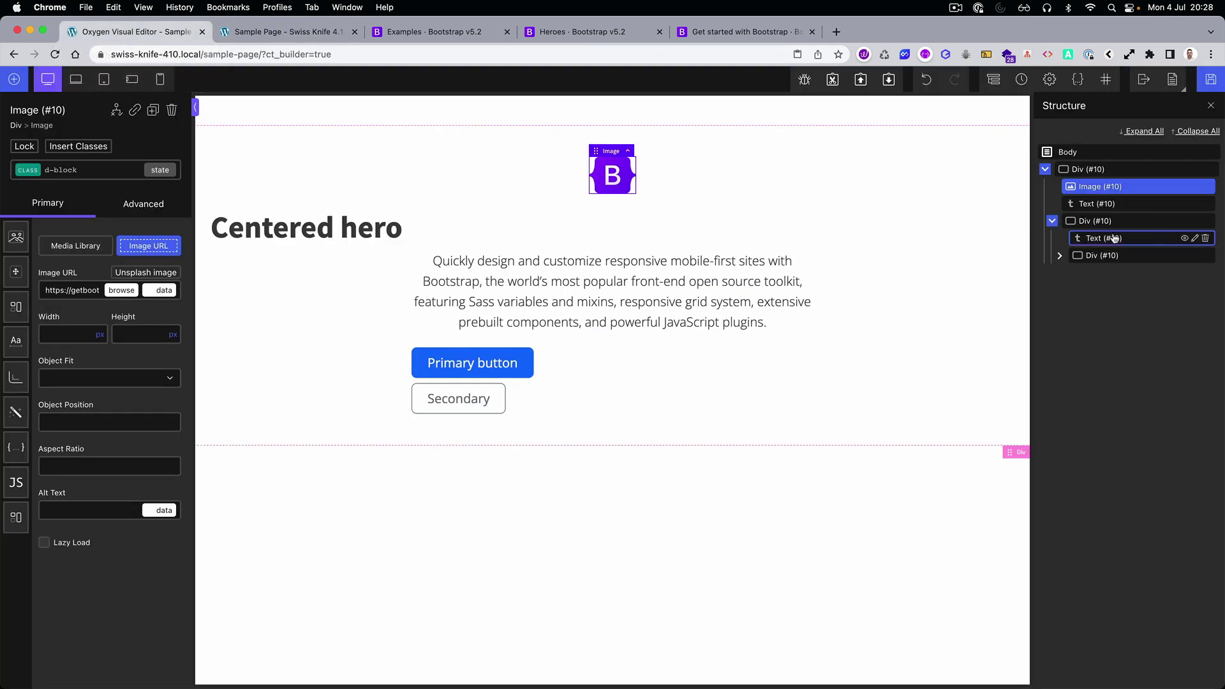
click(1059, 256)
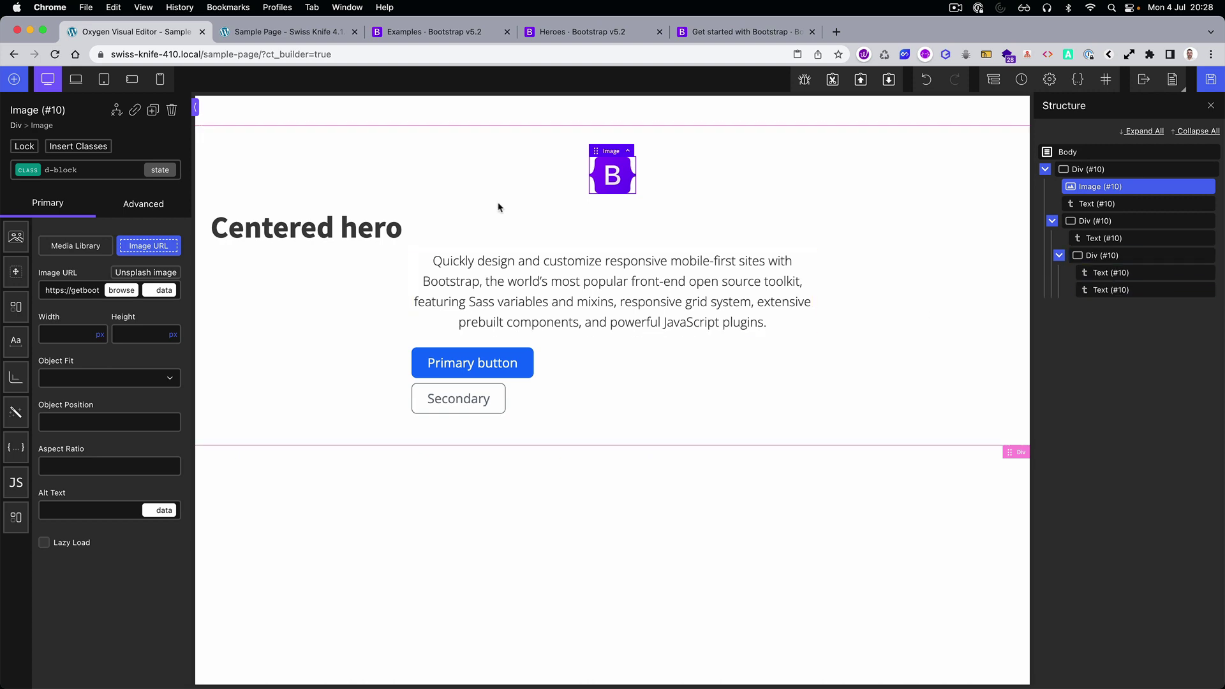
Locate the Pricing example on the Bootstrap Examples page and open it
click(574, 36)
click(451, 34)
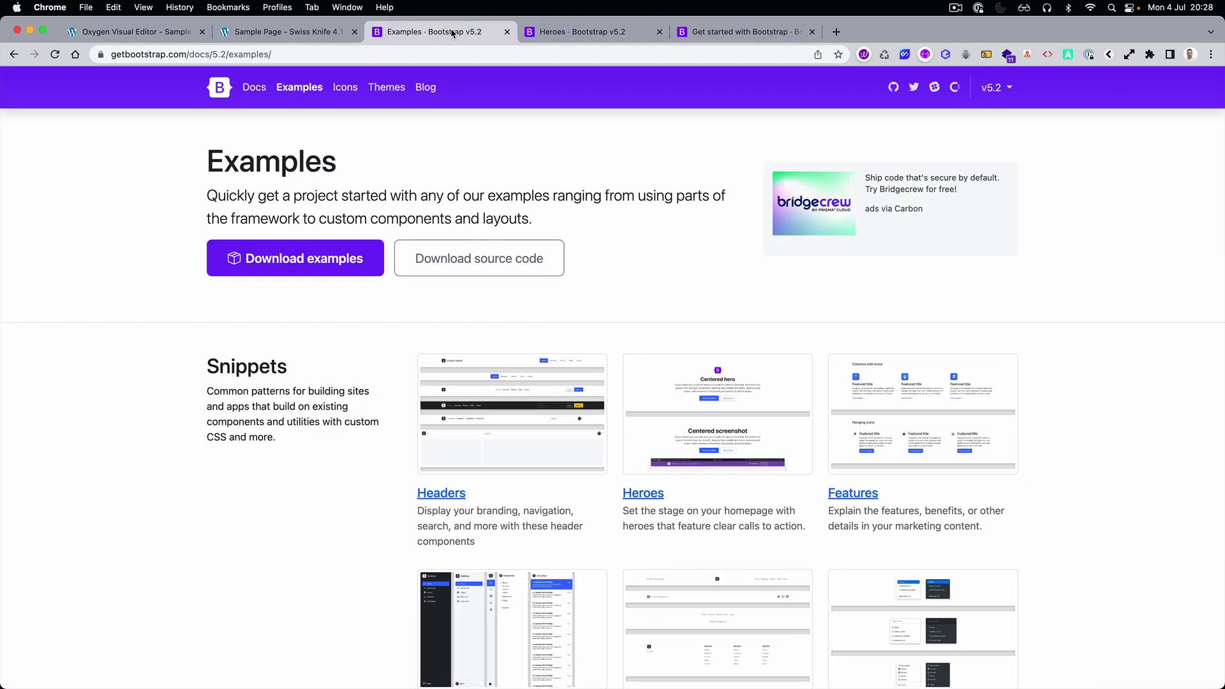
scroll(453, 196, down, 2)
scroll(454, 195, down, 2)
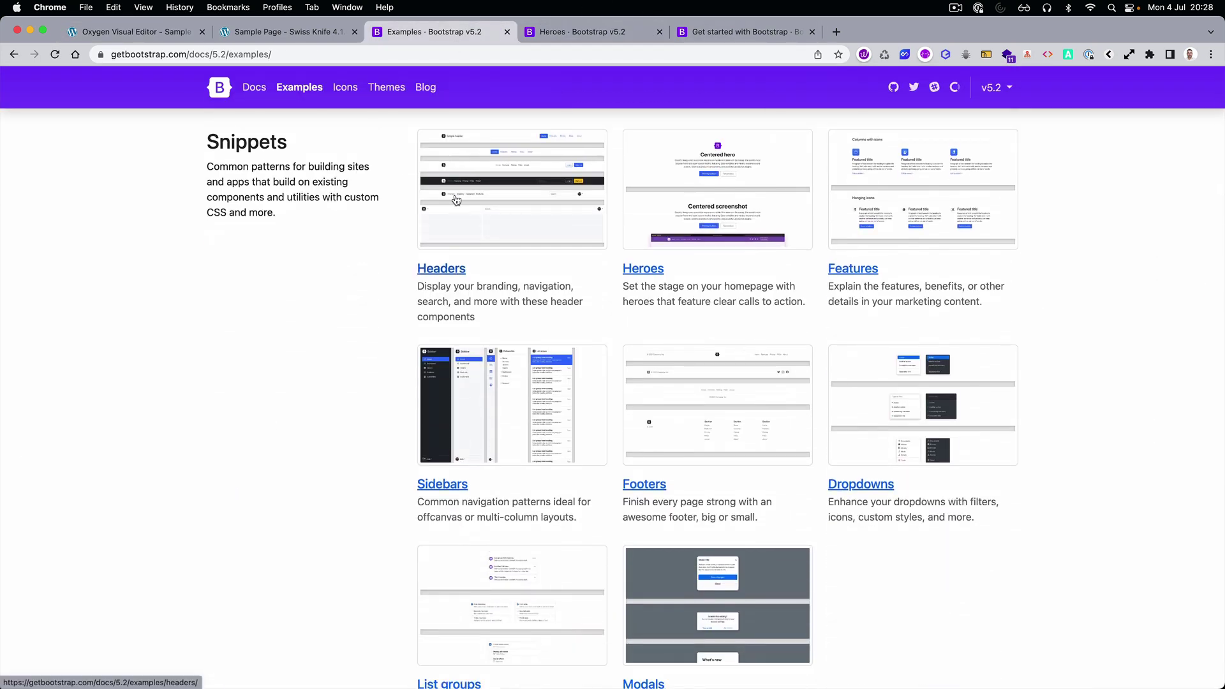
scroll(456, 199, down, 3)
scroll(456, 199, down, 3)
scroll(498, 220, down, 3)
scroll(550, 252, down, 3)
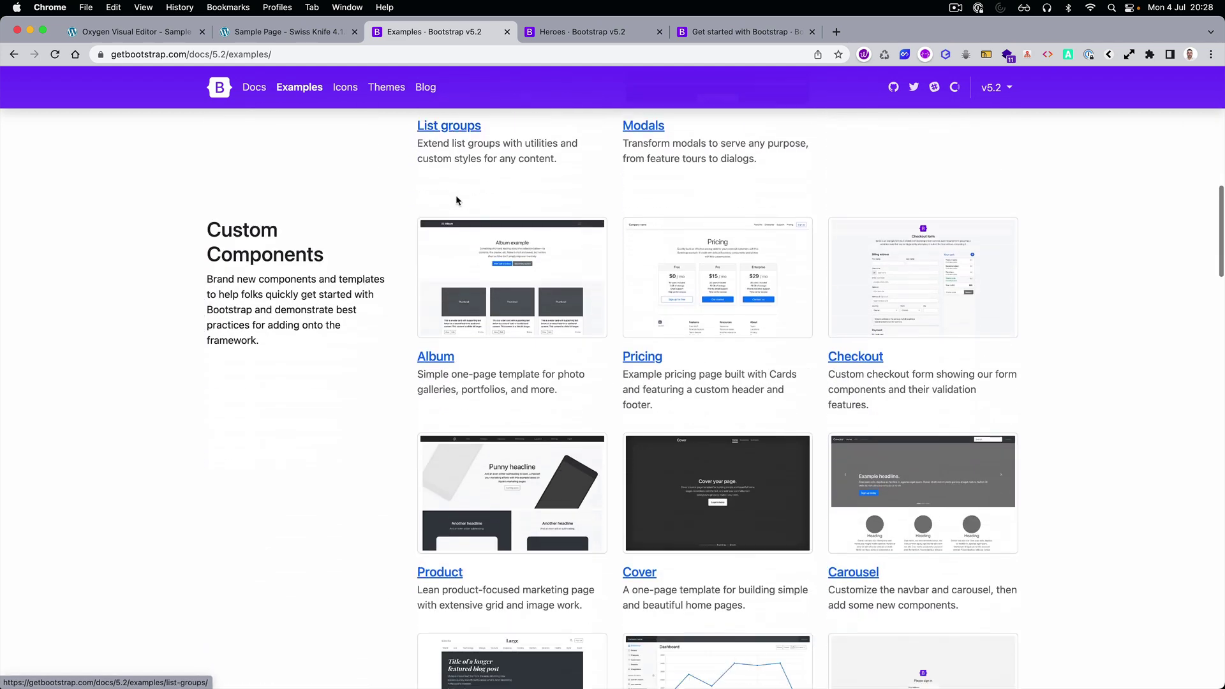
right_click(650, 256)
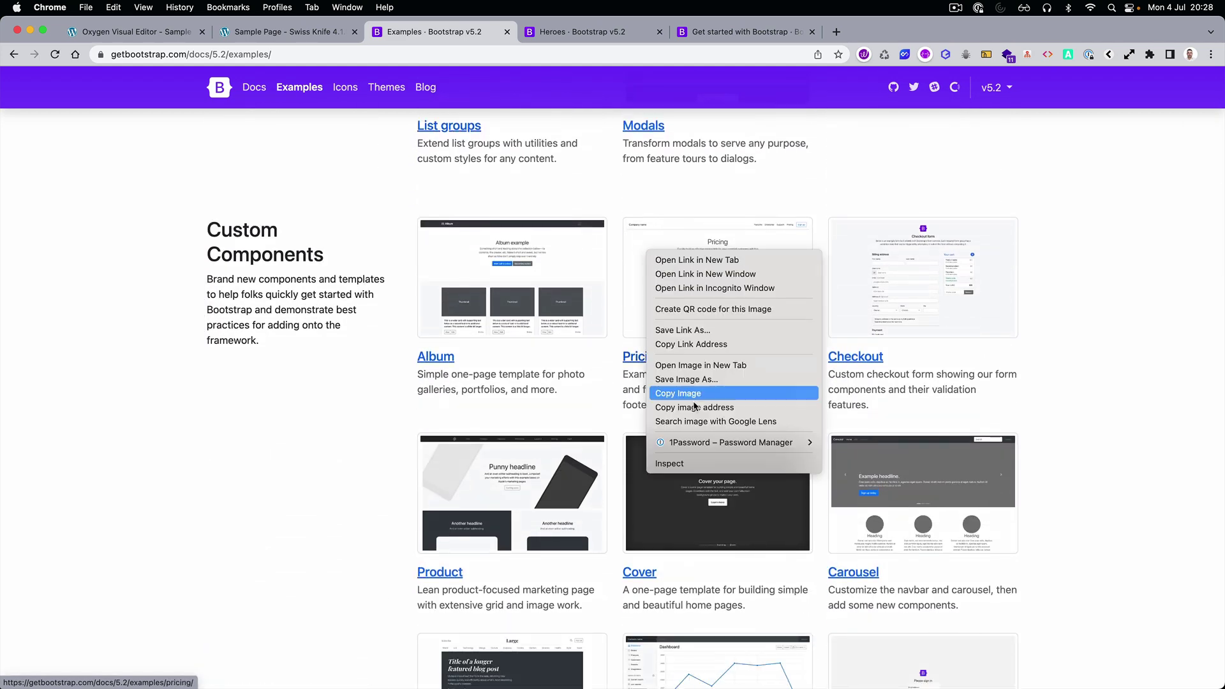
click(685, 465)
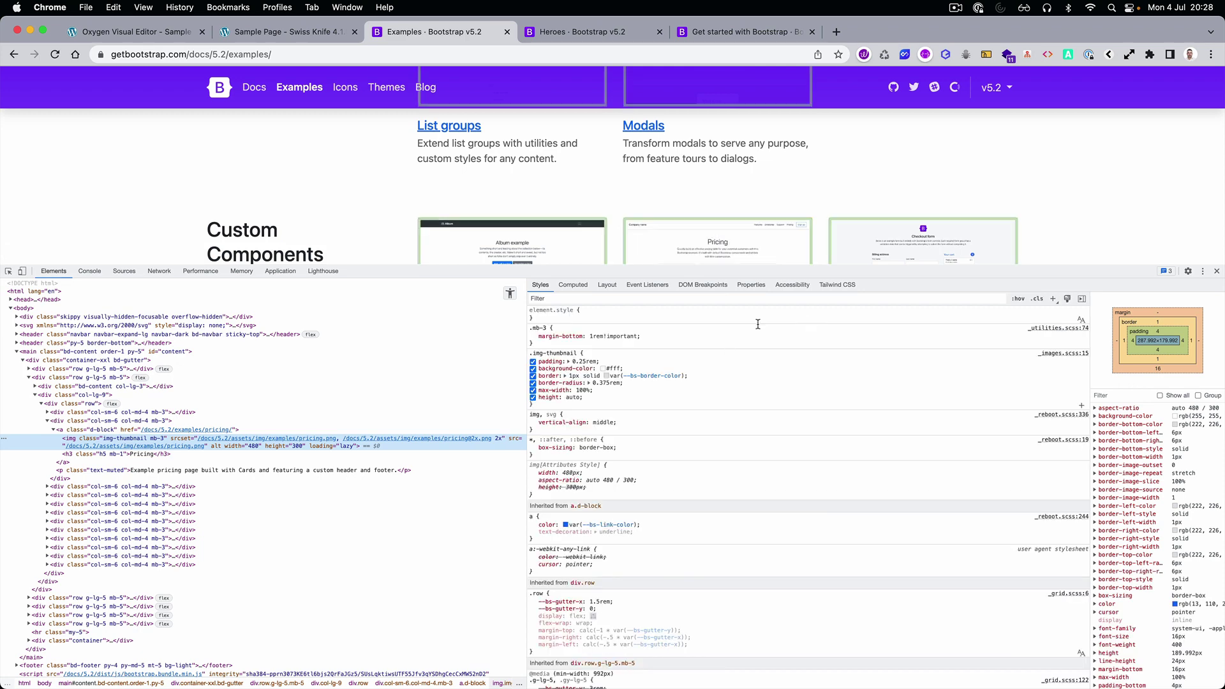
click(1217, 272)
click(761, 297)
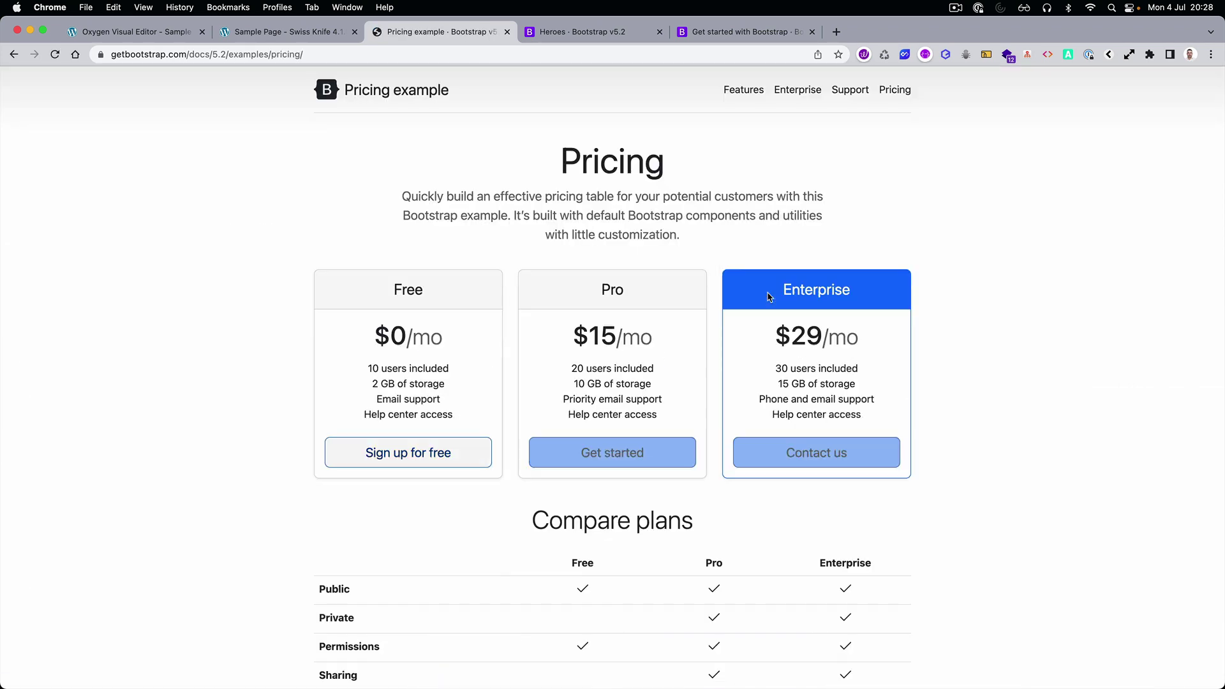
Inspect the Pricing heading and open the main pricing section's HTML for editing to copy it
right_click(612, 164)
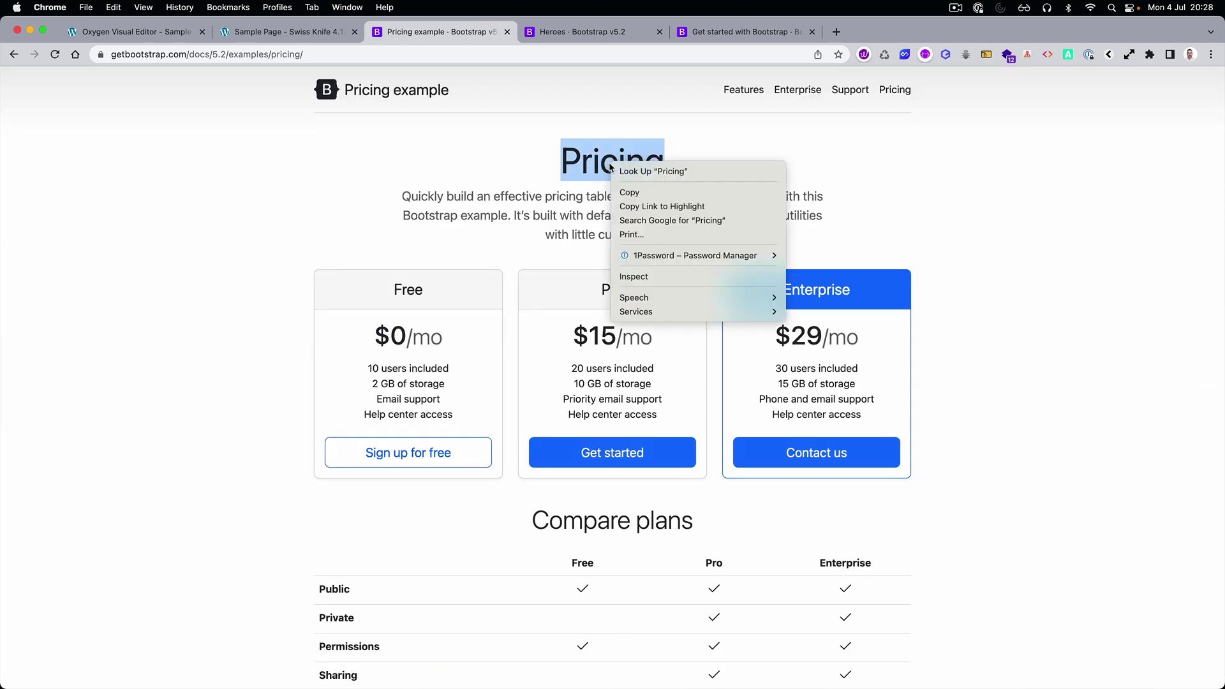
click(658, 276)
click(27, 354)
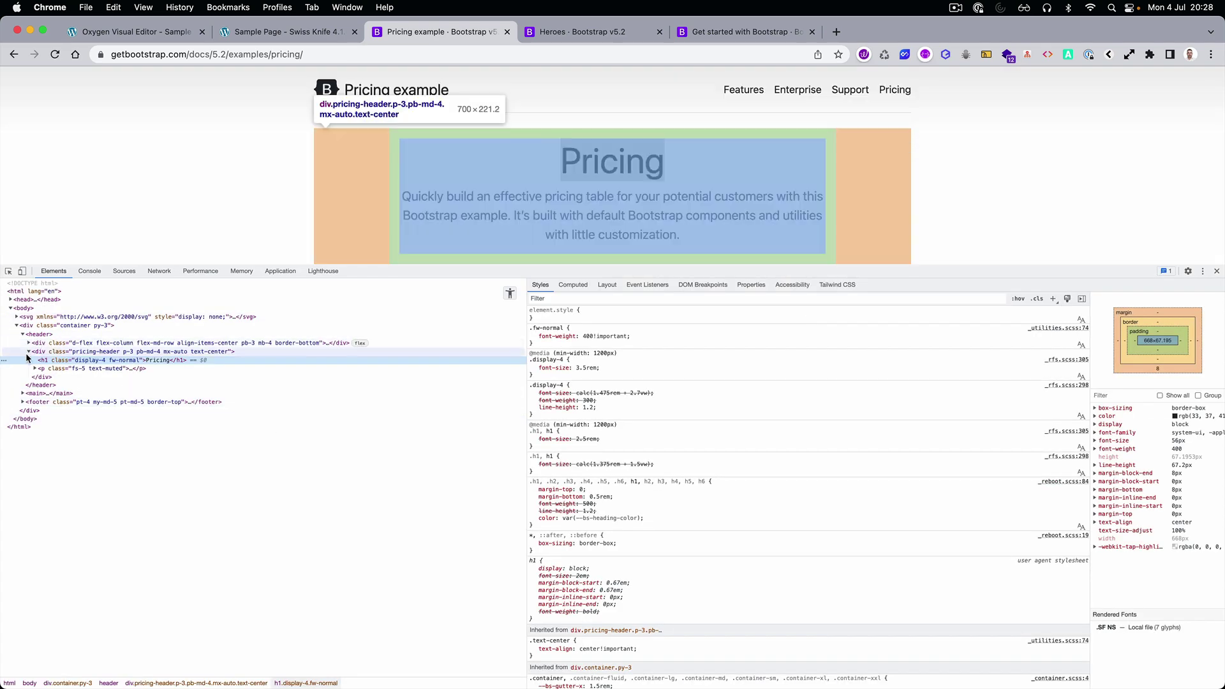
drag(670, 266, 670, 411)
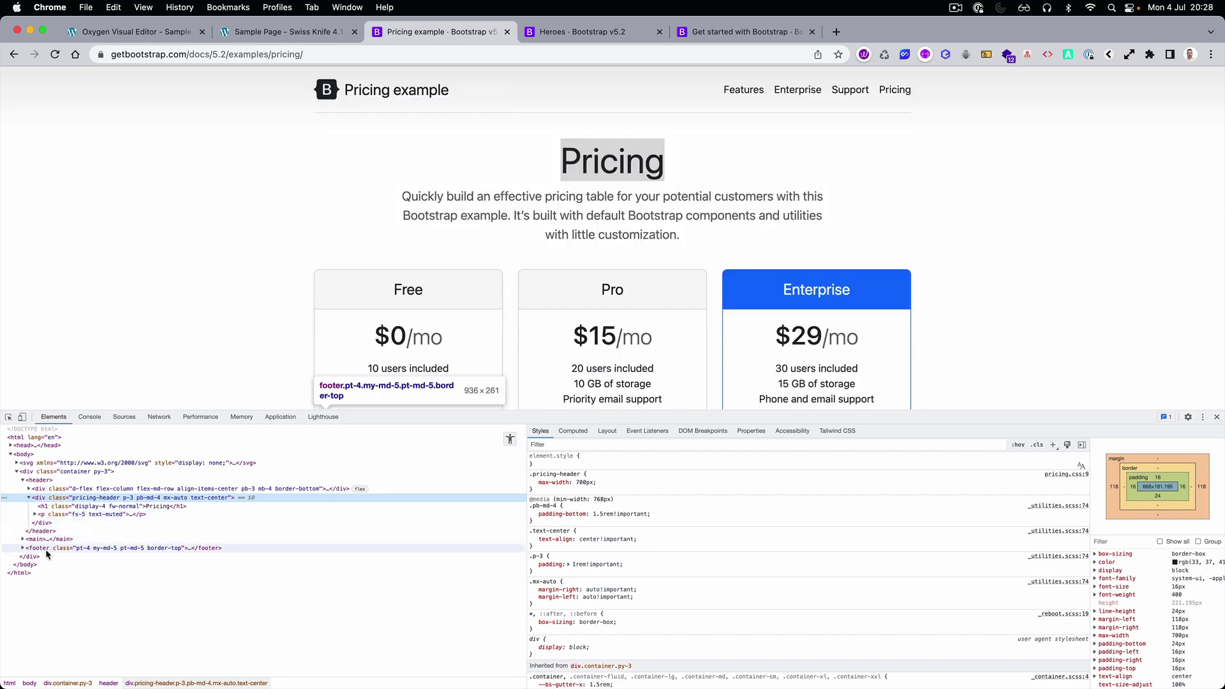
click(42, 539)
right_click(43, 539)
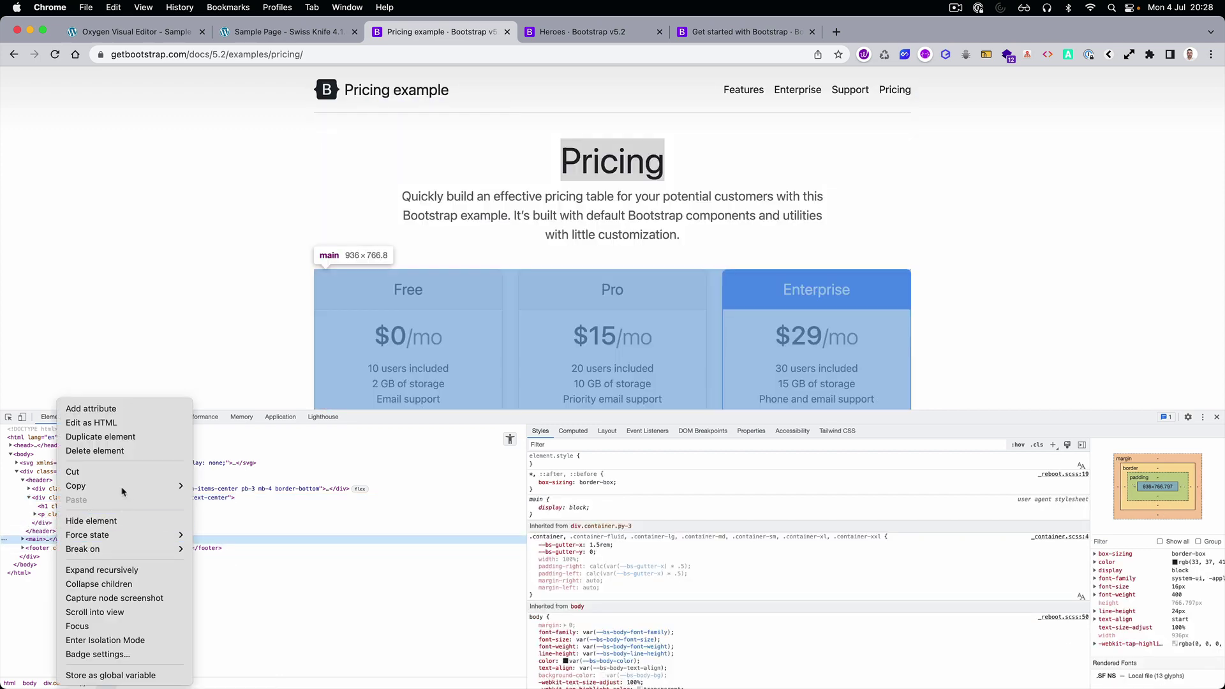
click(133, 424)
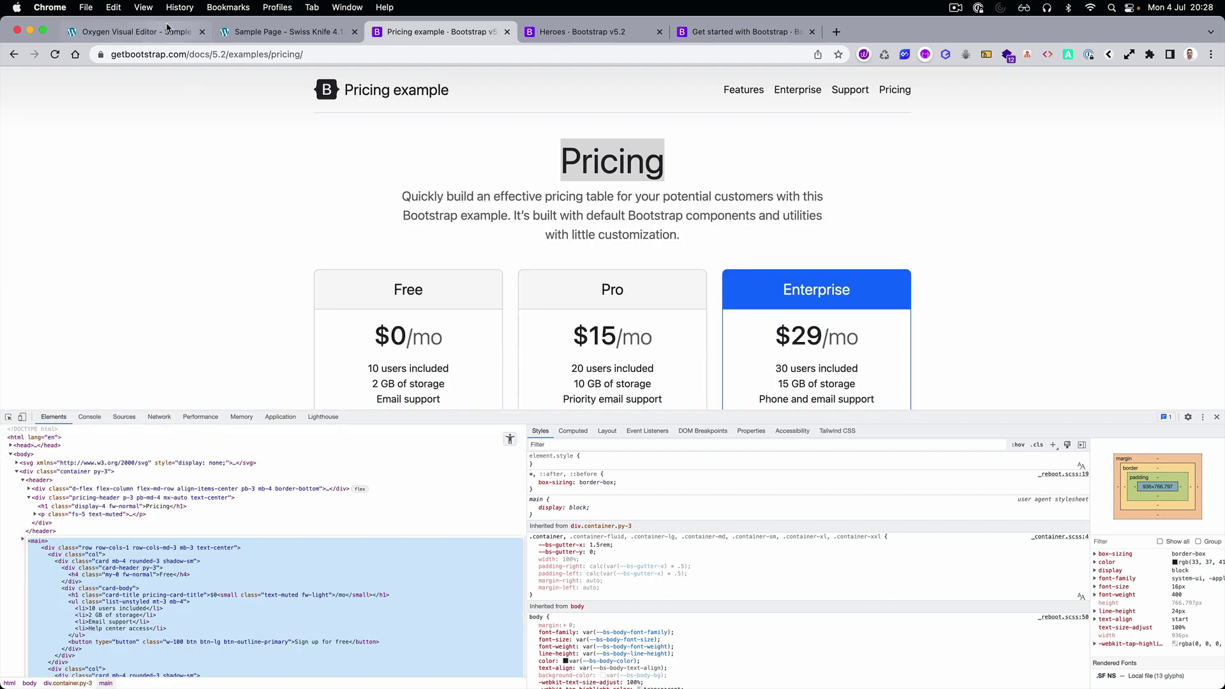
Paste the copied pricing section into the page Body in the Oxygen structure tree
click(154, 31)
click(1045, 169)
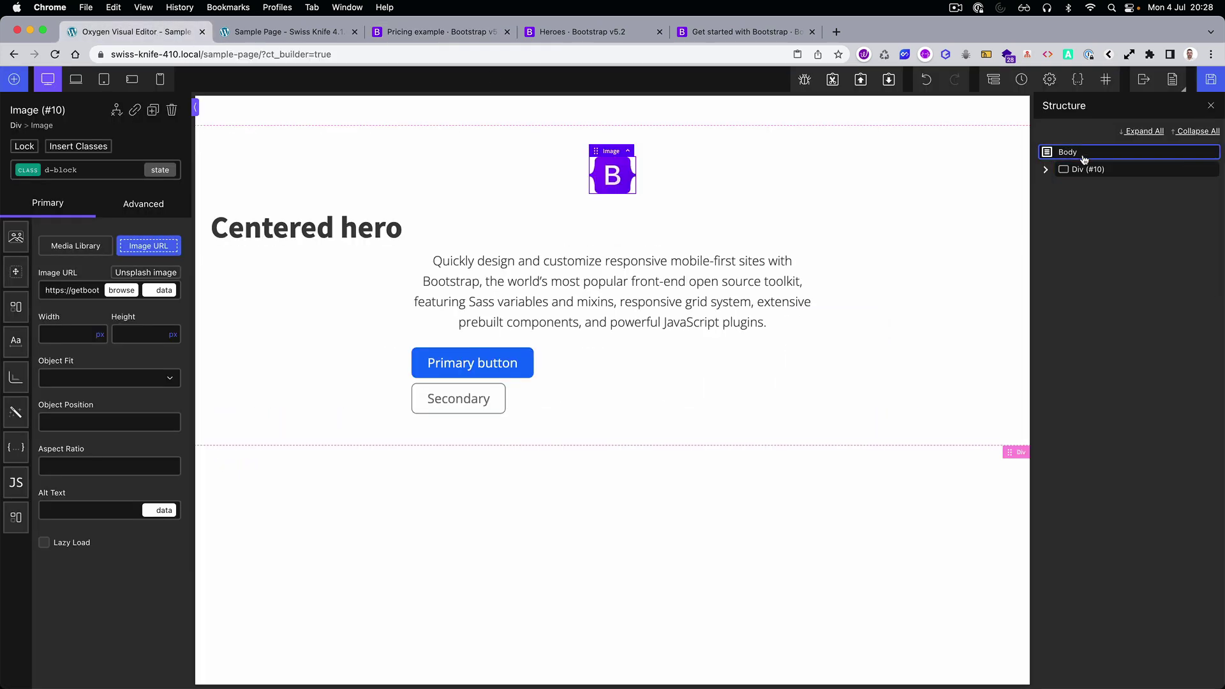
click(1074, 152)
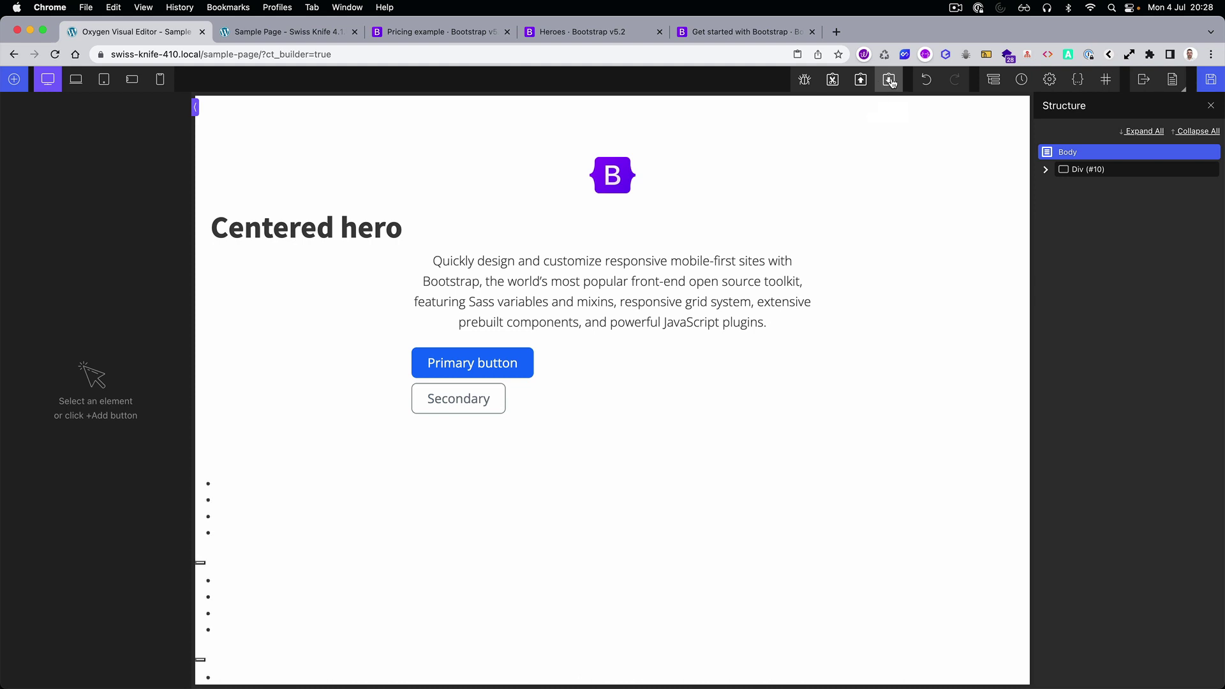
click(890, 83)
scroll(689, 389, down, 10)
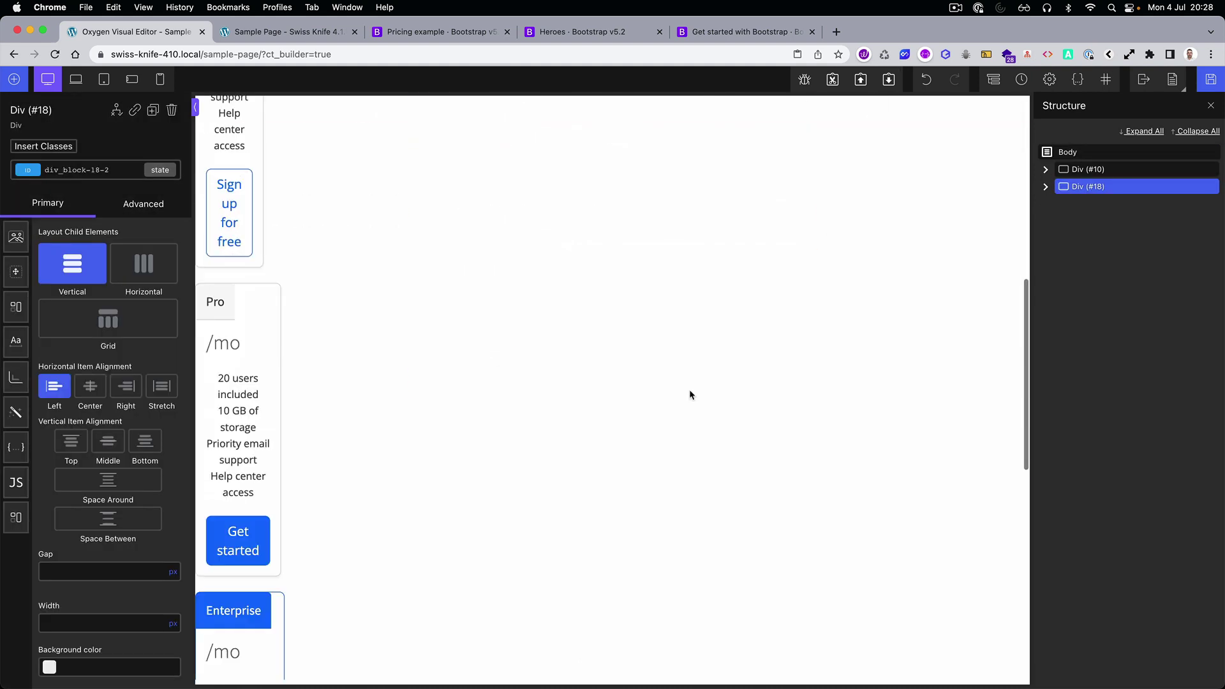
scroll(690, 390, down, 5)
scroll(689, 390, down, 5)
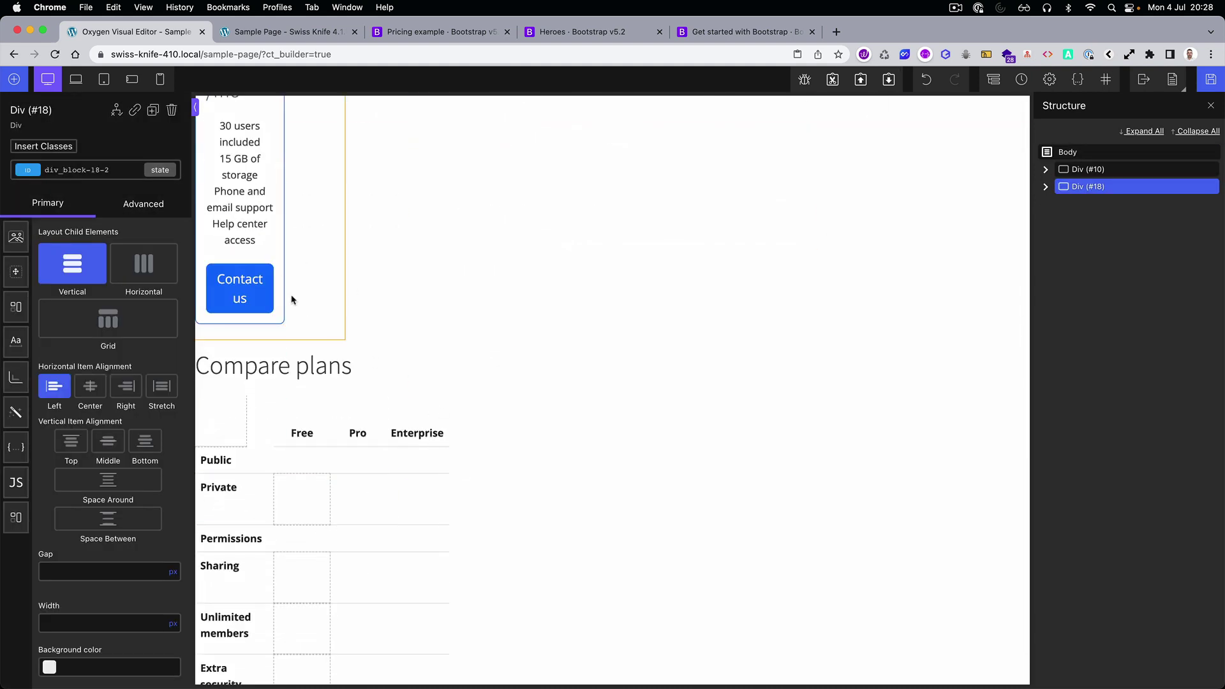
scroll(280, 298, up, 3)
scroll(270, 323, up, 5)
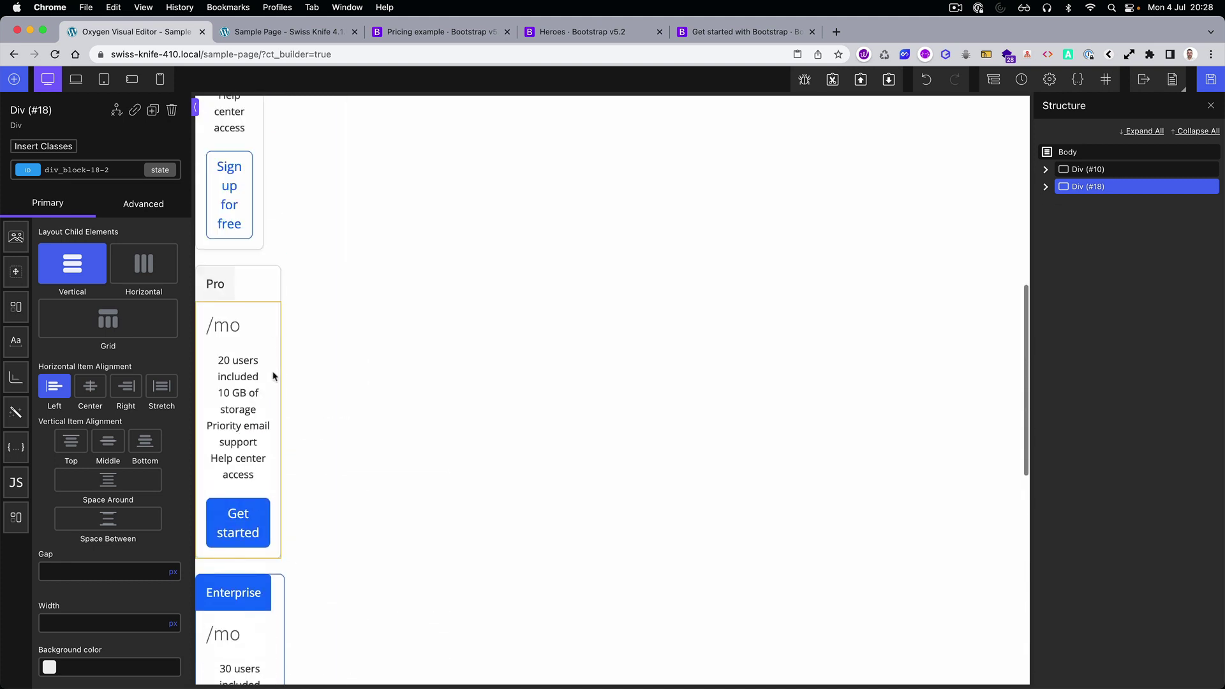
Expand the new pricing Div (#18), reselect it and save the page
click(304, 422)
click(1115, 187)
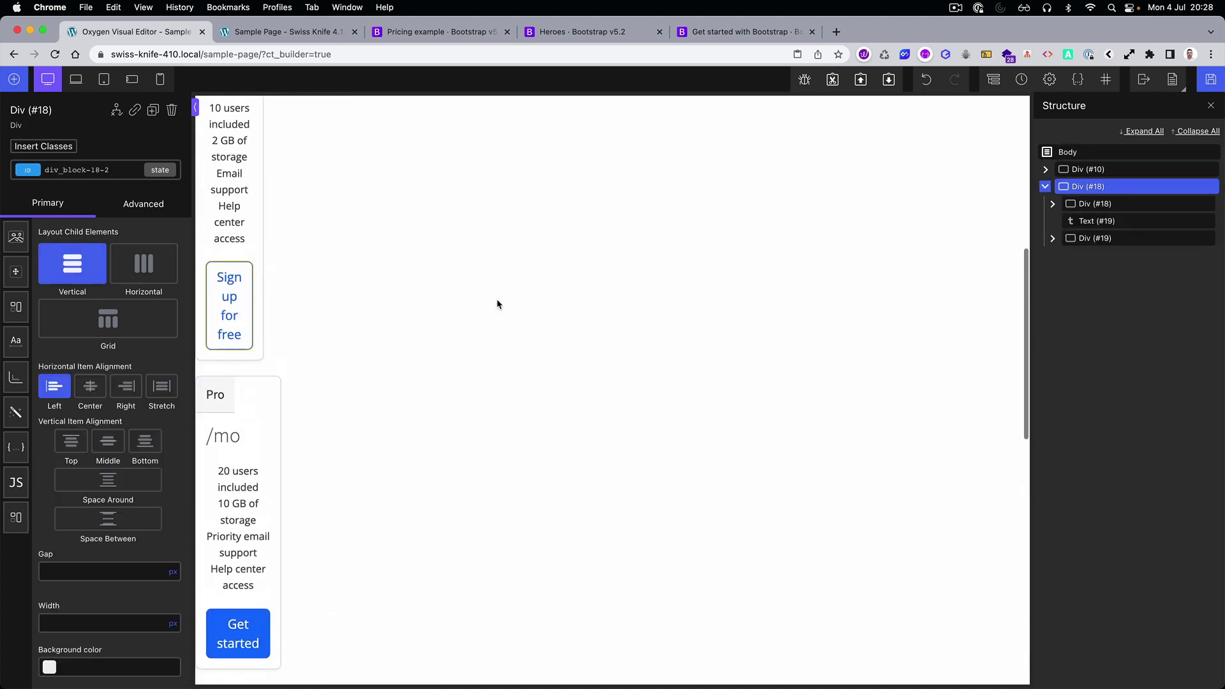
click(1210, 79)
Reload the live Sample Page and disable the .ct-div-block flex properties on the main pricing element in DevTools
click(285, 34)
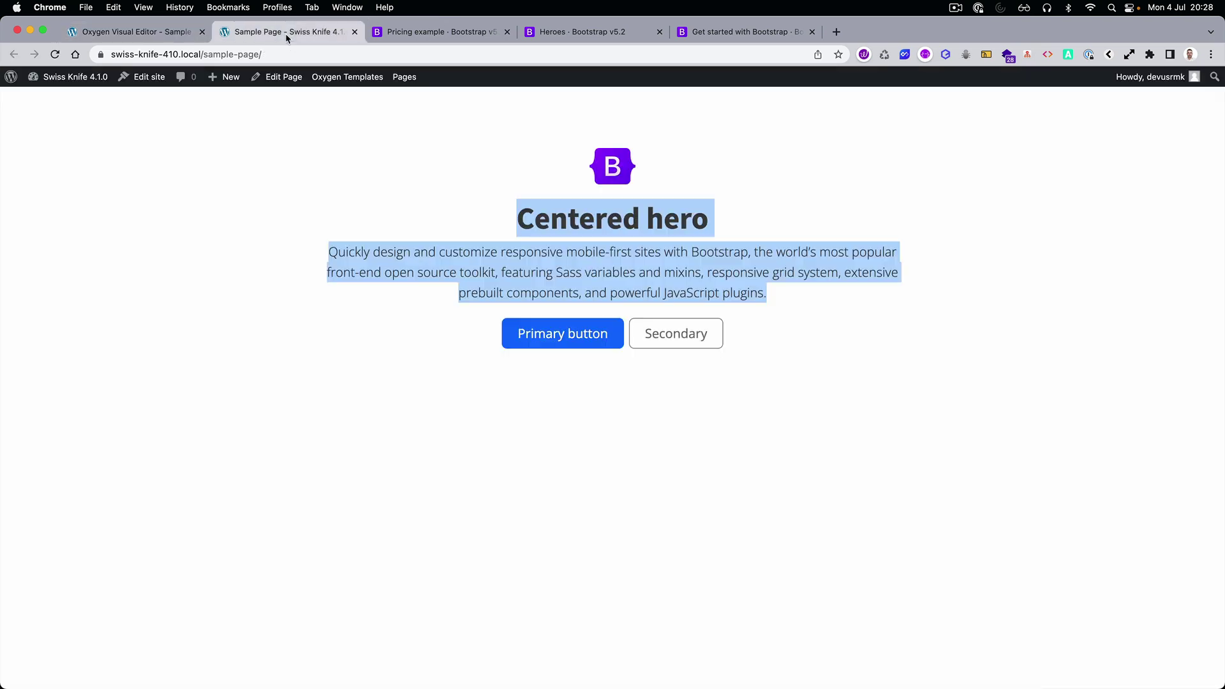
key(super+r)
scroll(246, 397, down, 5)
right_click(59, 257)
click(124, 471)
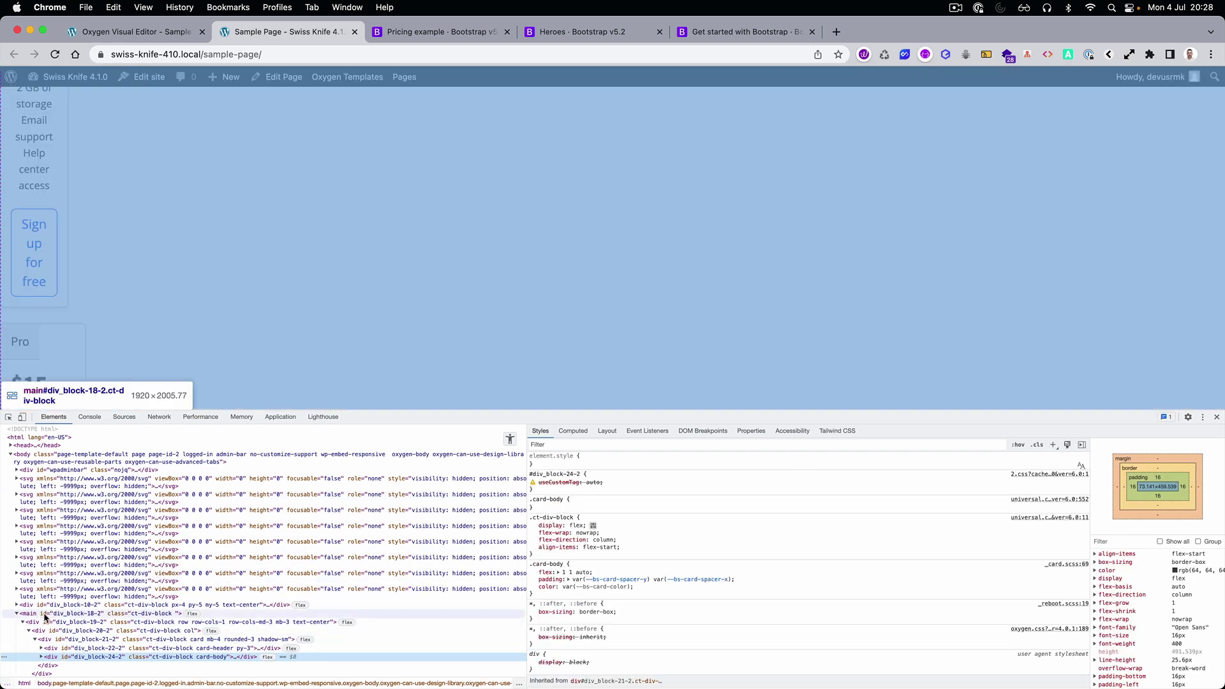
click(44, 614)
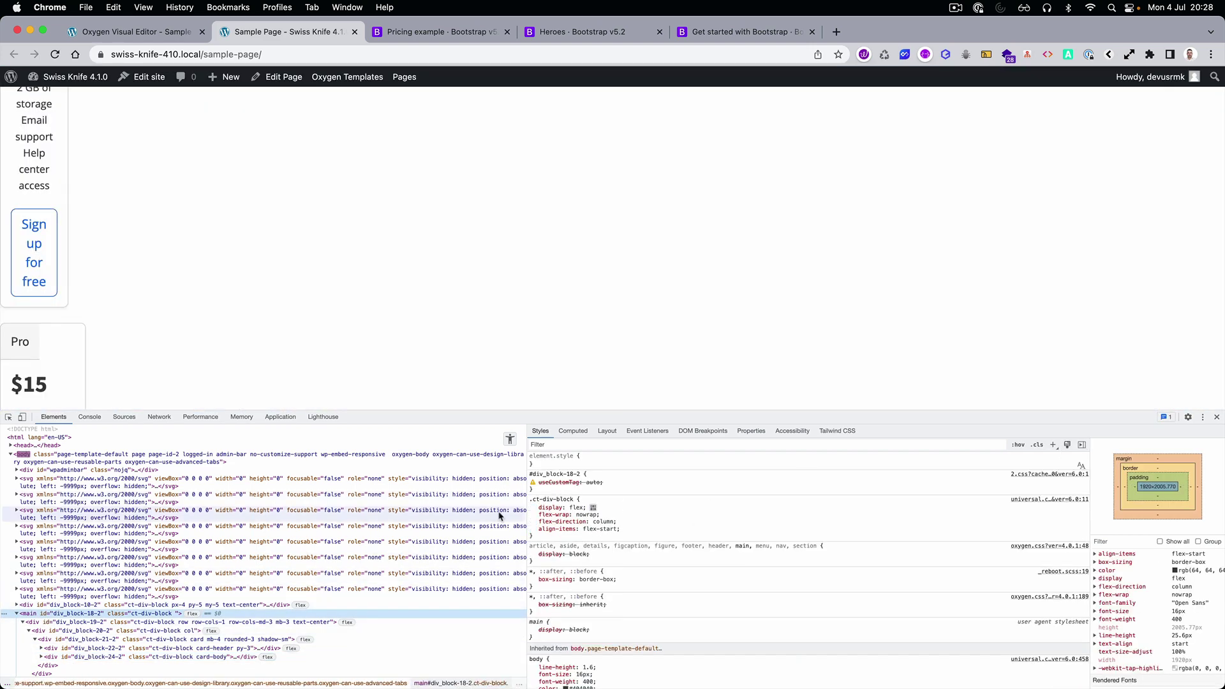
click(533, 508)
click(533, 521)
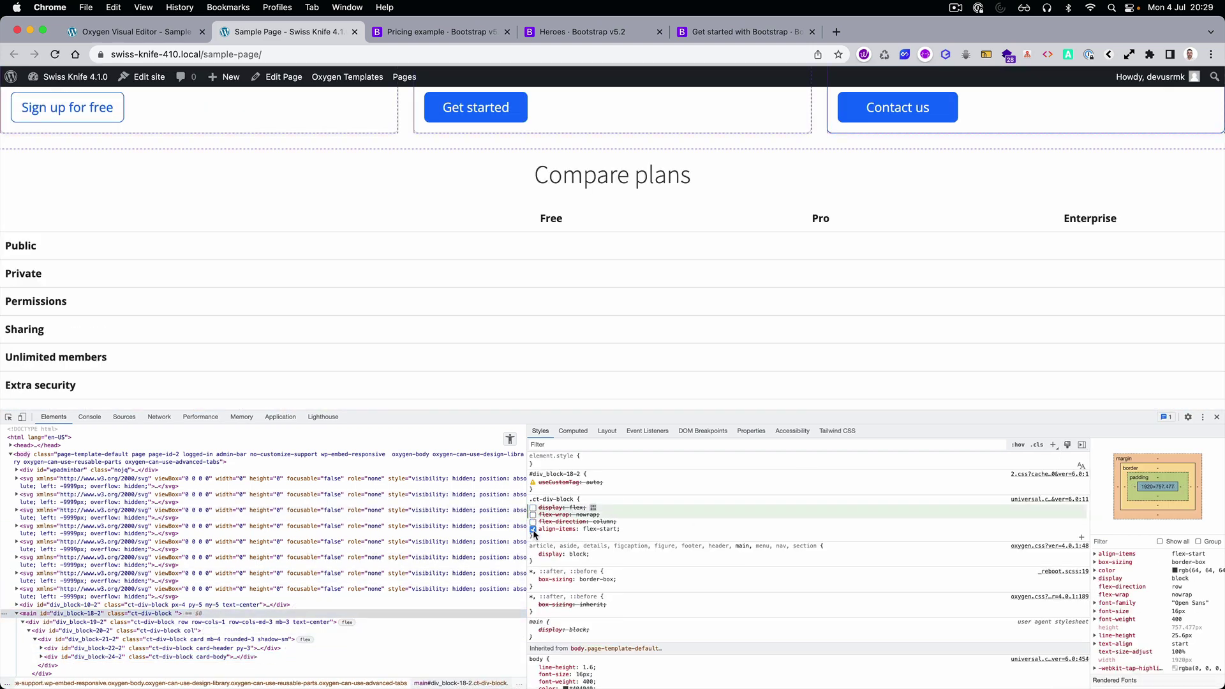
click(1216, 416)
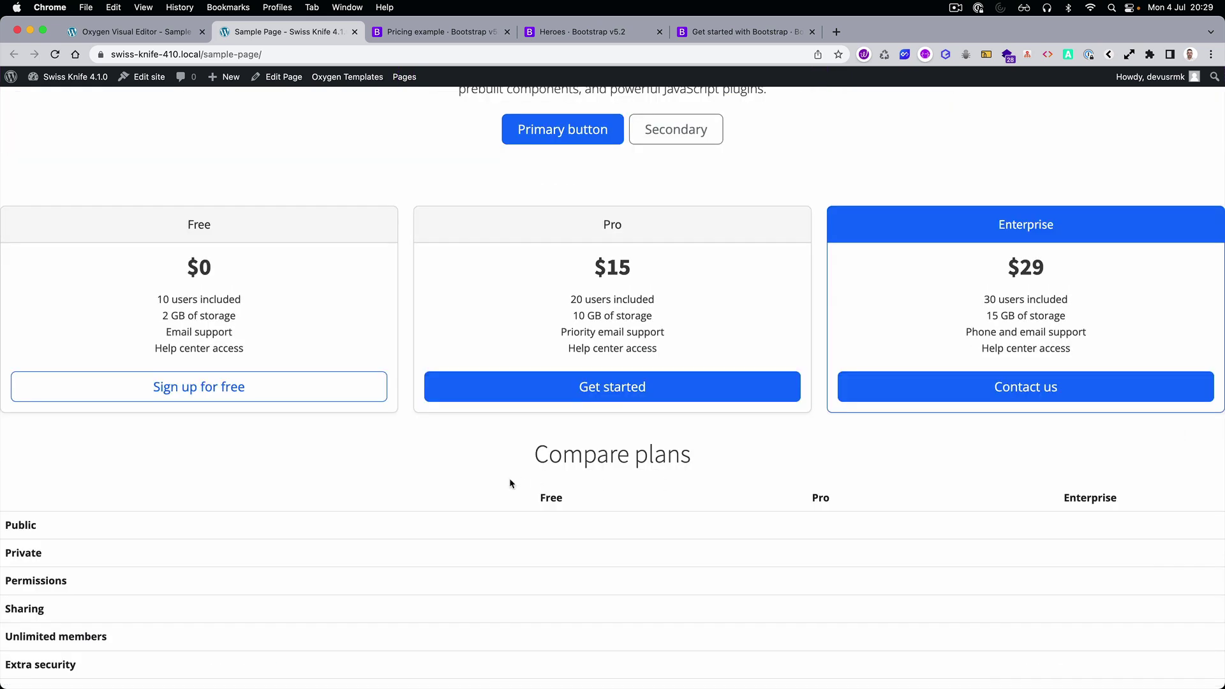
scroll(510, 483, up, 2)
scroll(517, 497, down, 2)
scroll(638, 430, up, 3)
scroll(638, 429, down, 3)
Expand the pricing Div's children and check the table-responsive and table classes on the Compare plans elements
click(178, 36)
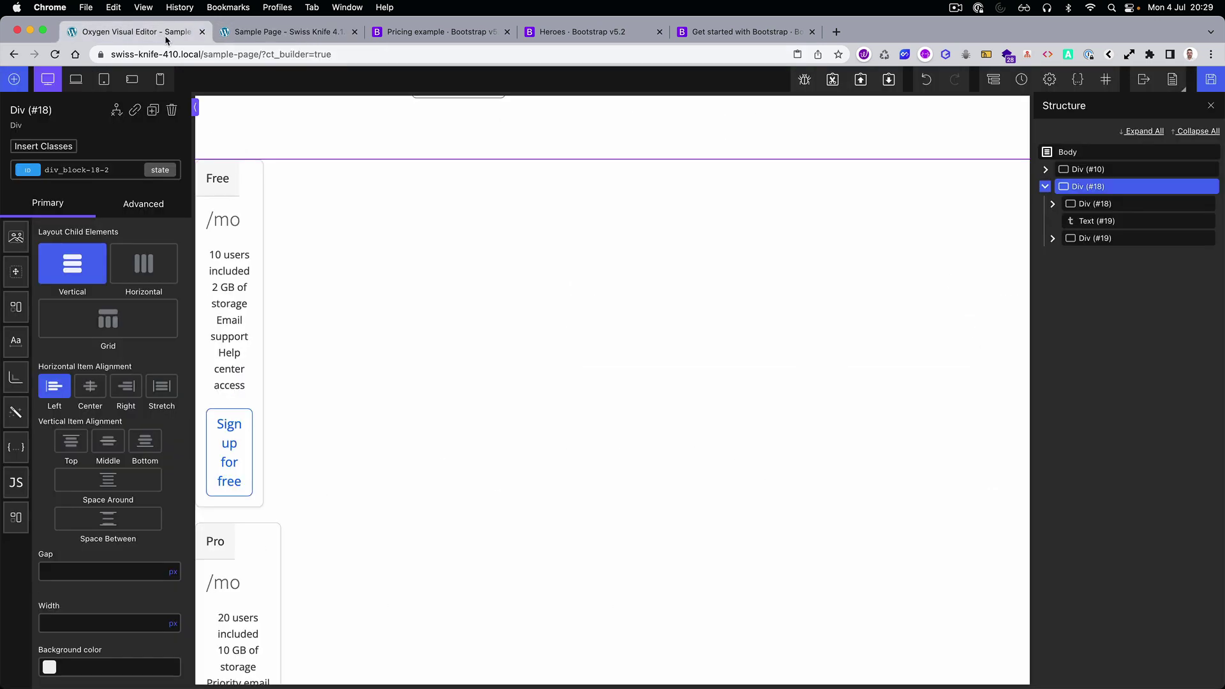
click(1053, 240)
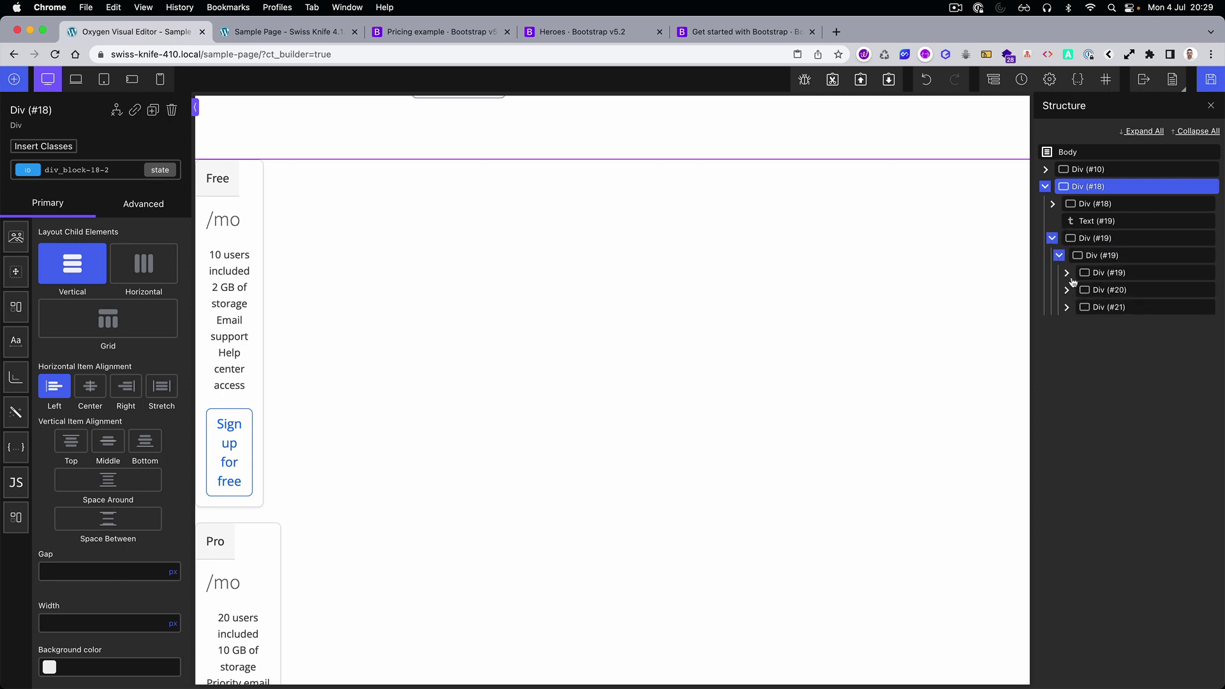
click(1064, 274)
click(1108, 273)
click(1066, 307)
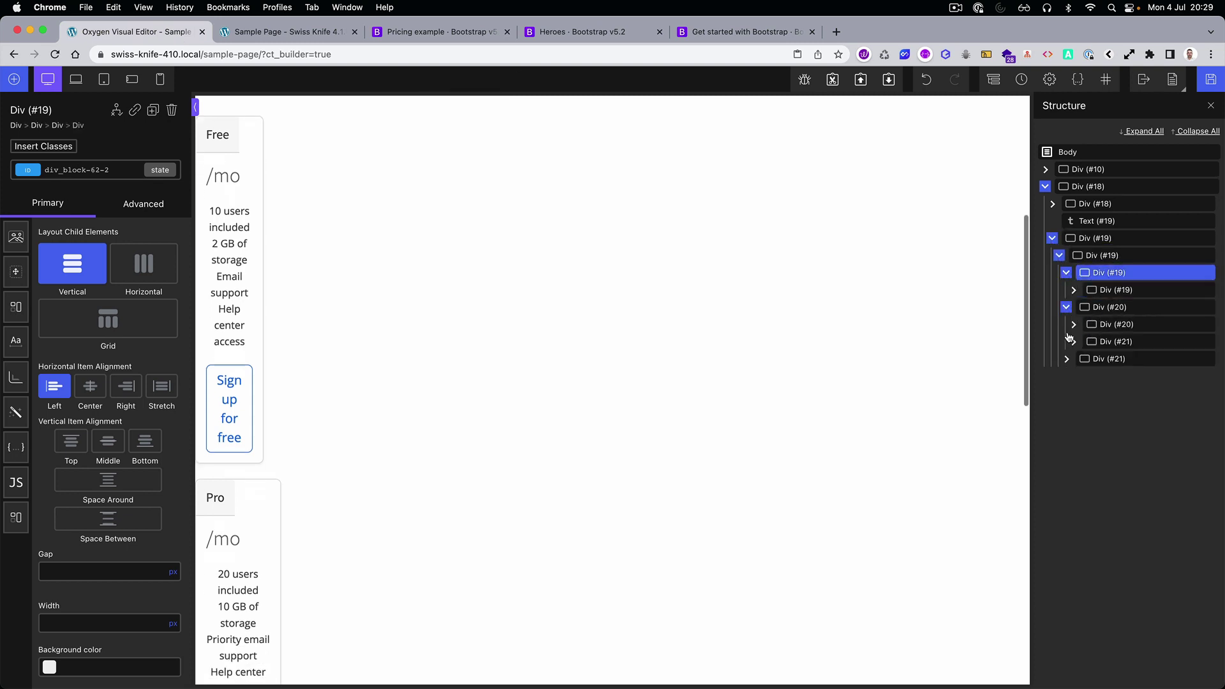
click(1066, 360)
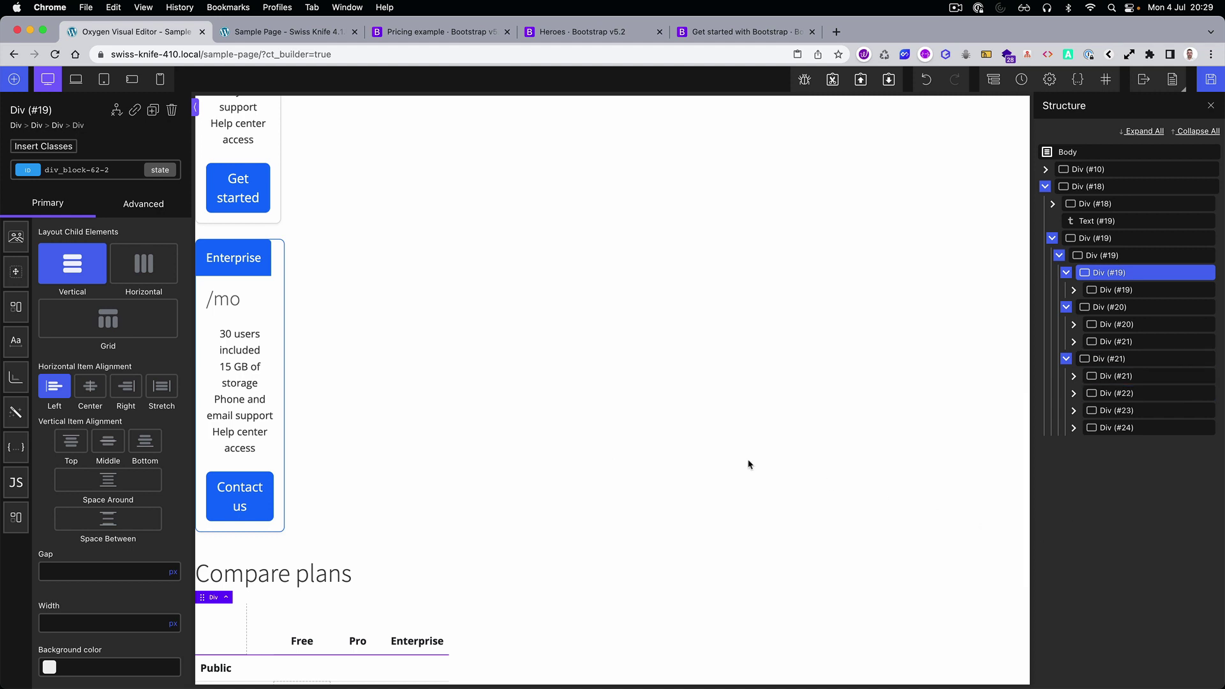
click(67, 170)
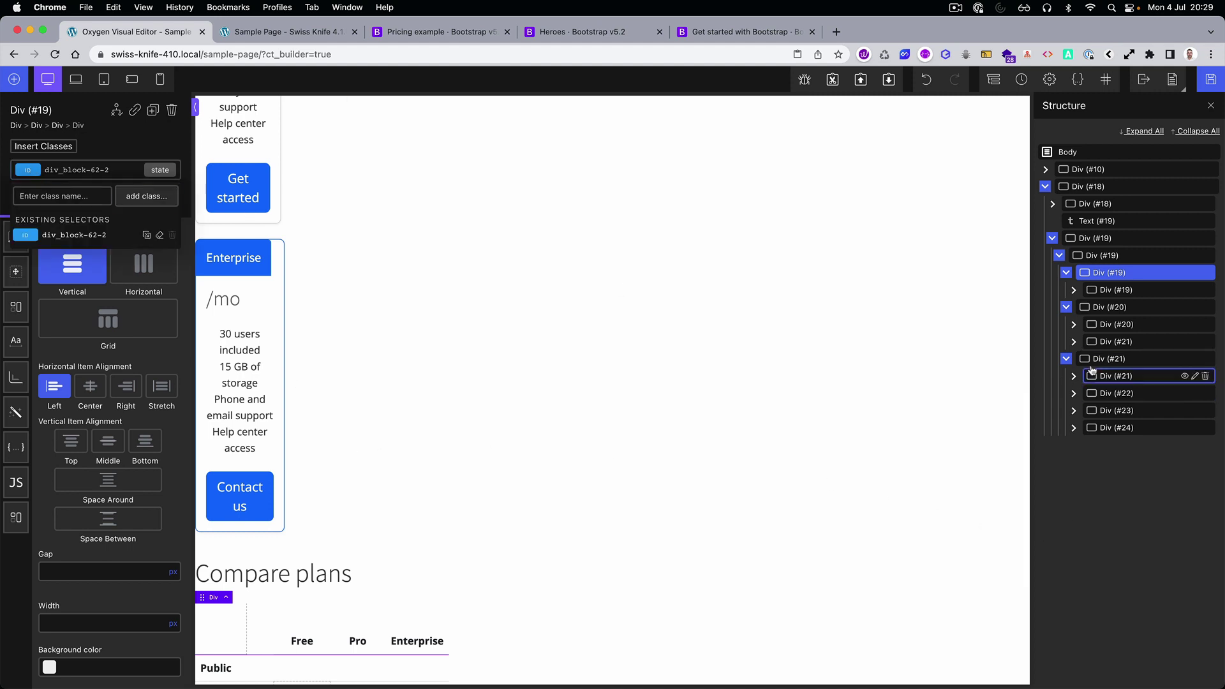
click(1093, 237)
click(67, 170)
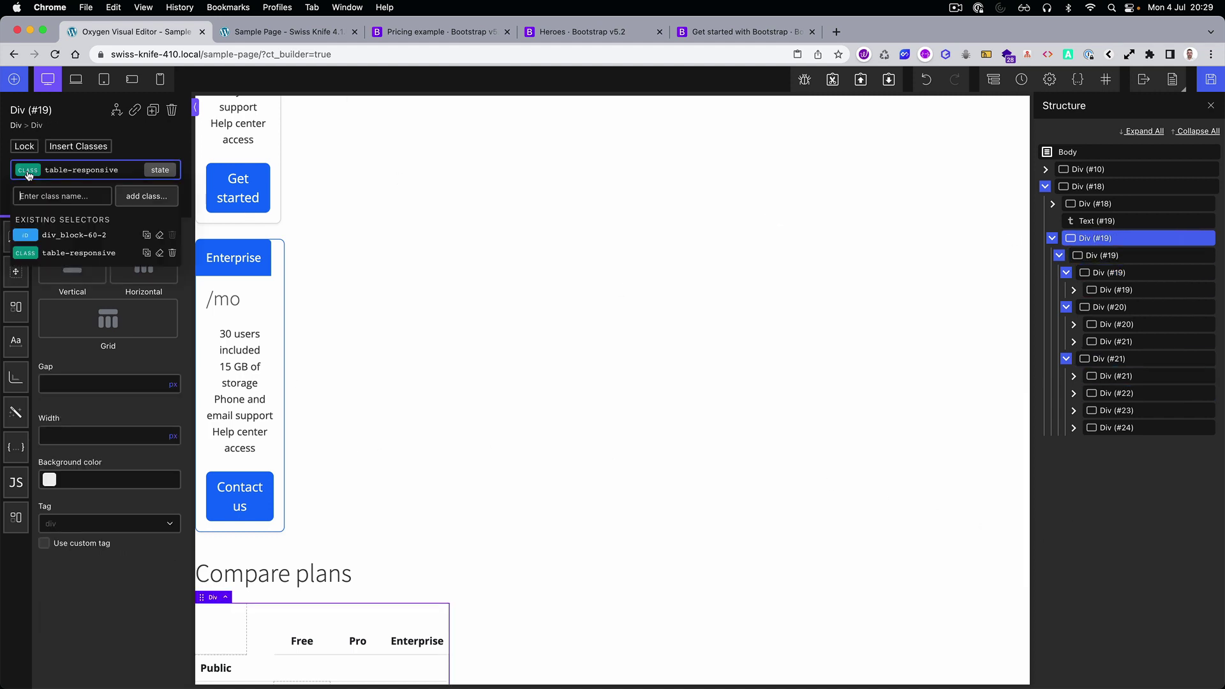
click(1105, 257)
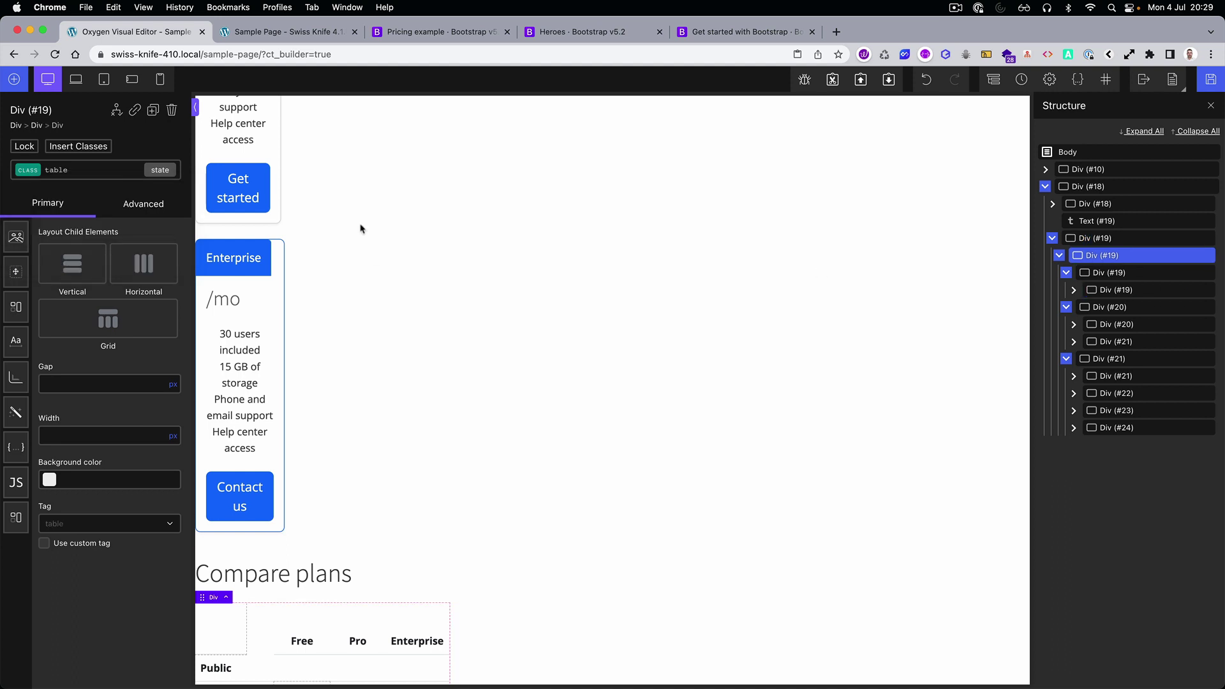
click(27, 171)
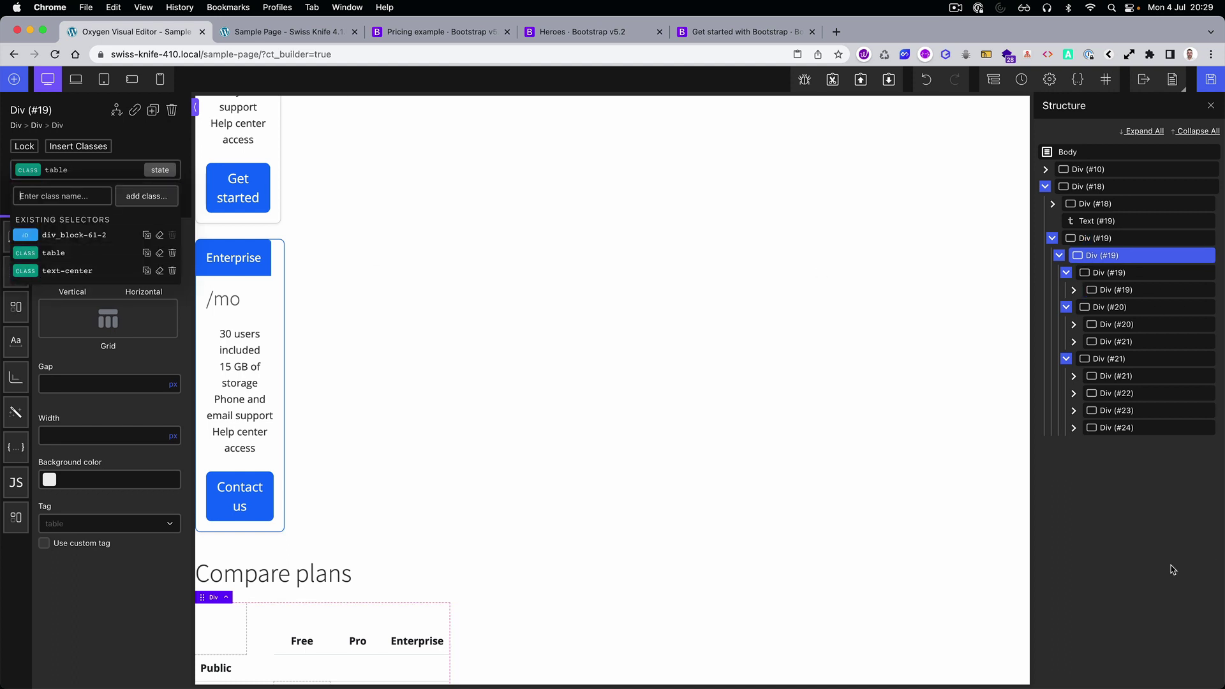
Save the page, recheck the table element's classes and view the rendered Sample Page
click(1208, 79)
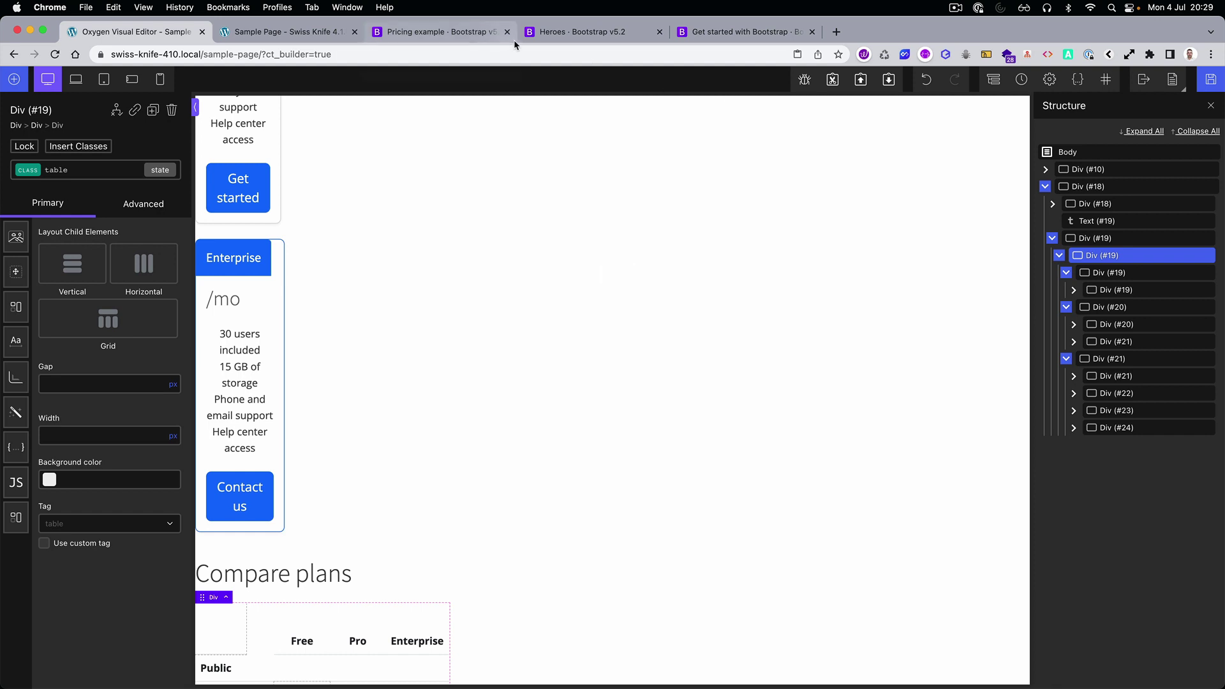
click(116, 175)
click(32, 175)
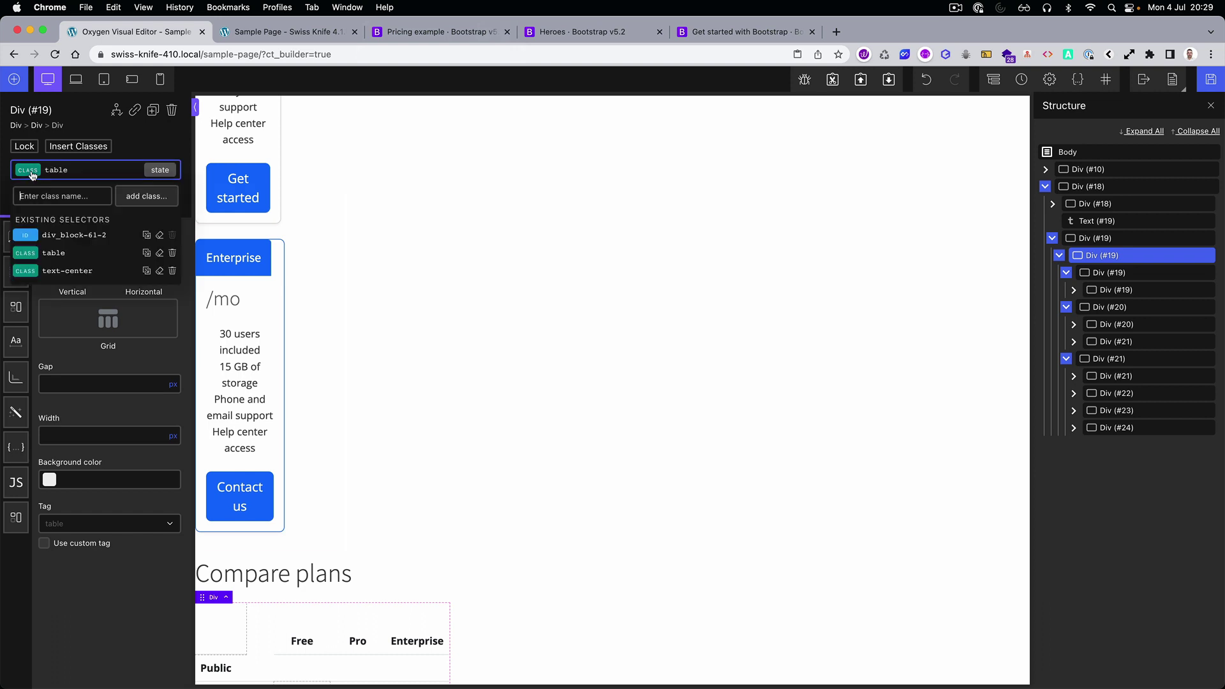
click(261, 32)
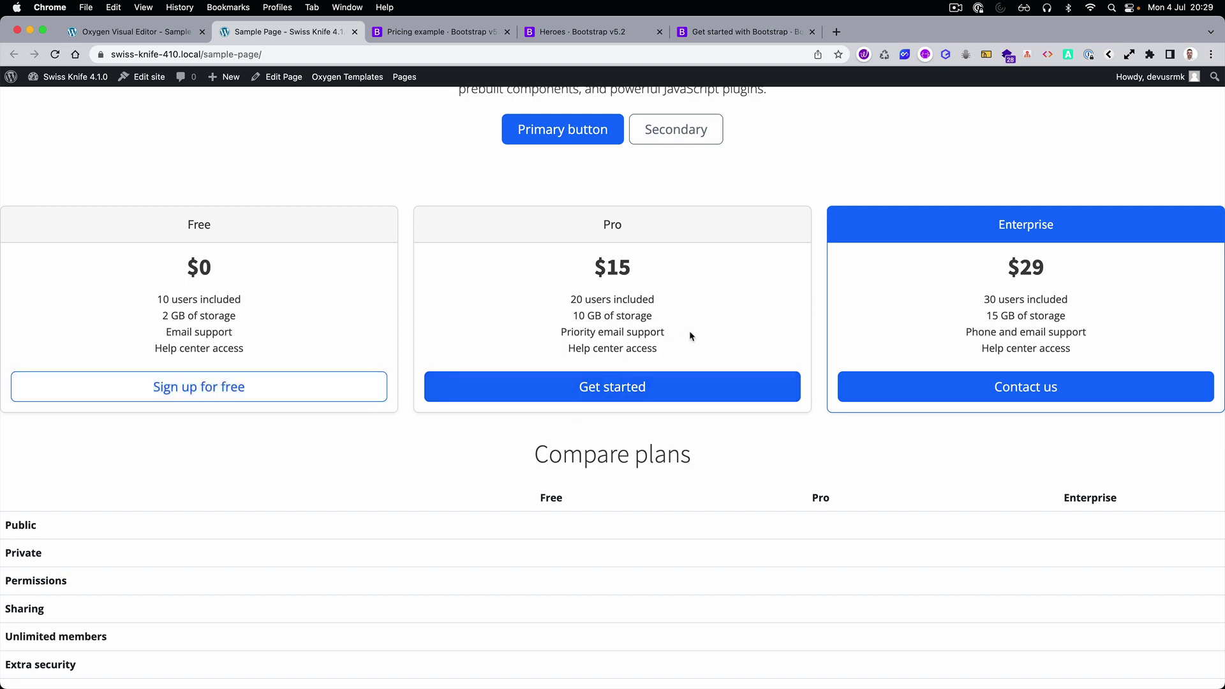
Select the Pro plan card's text on the live page and return to the visual editor
drag(674, 350, 579, 277)
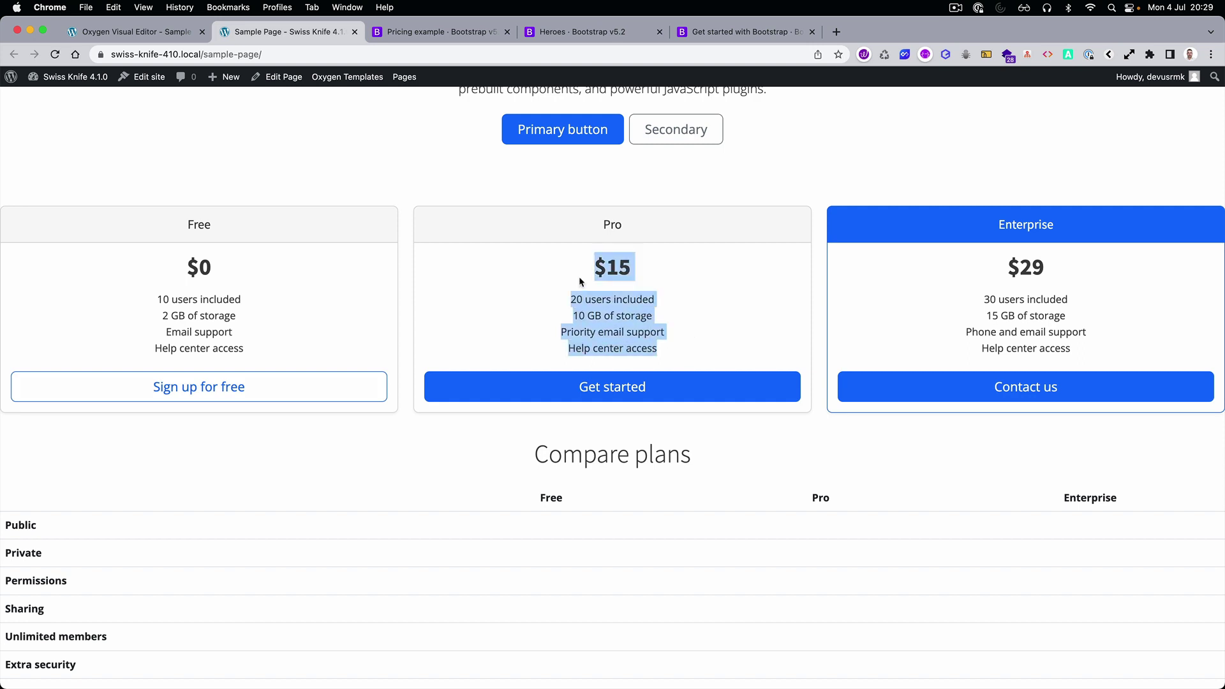
click(96, 31)
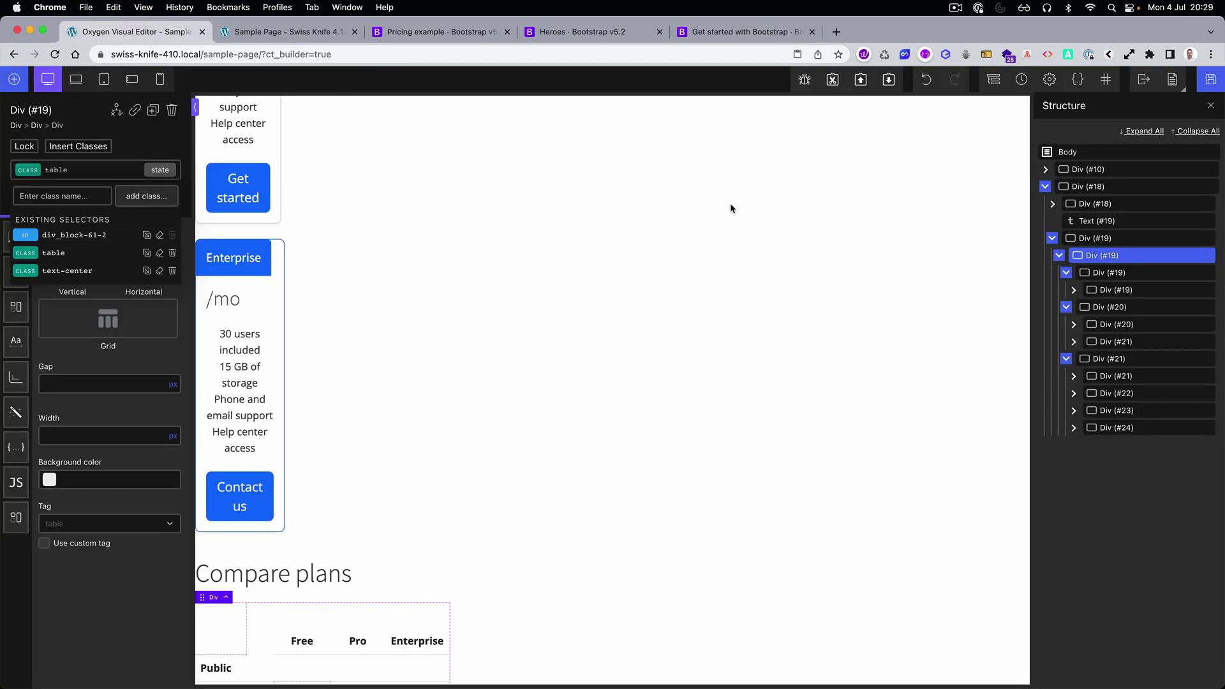
click(955, 8)
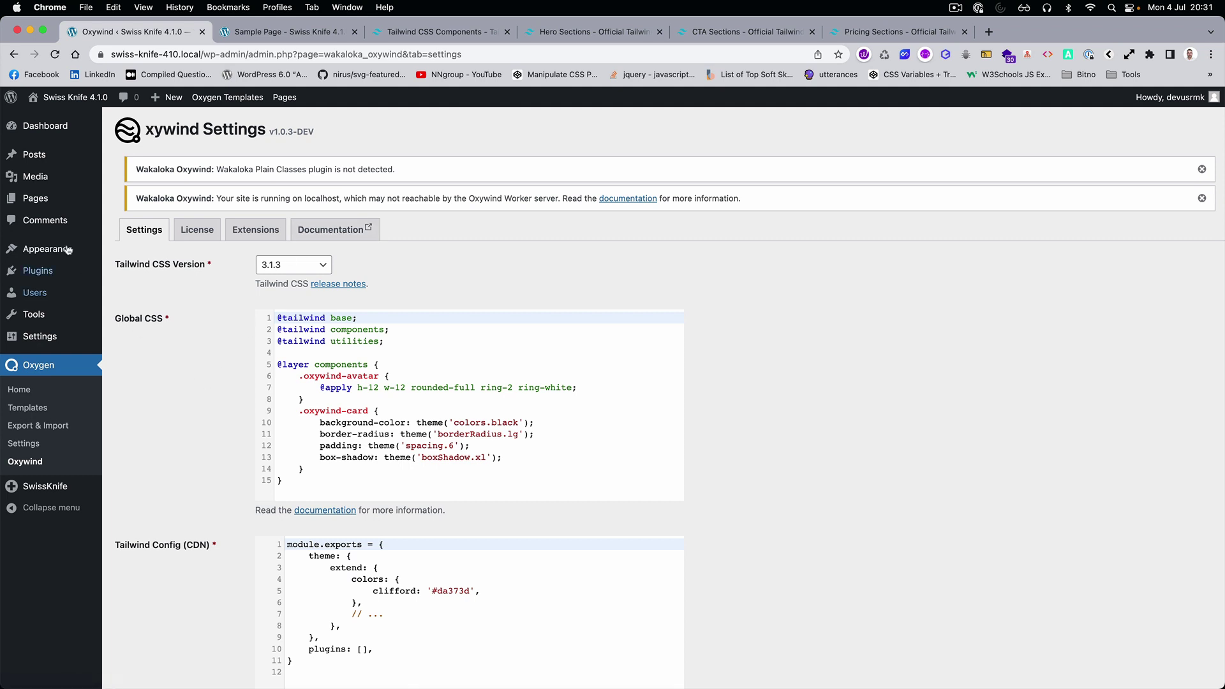
Reopen Sample Page with Edit with Oxygen from Pages and switch to the Tailwind UI CTA Sections tab
click(36, 198)
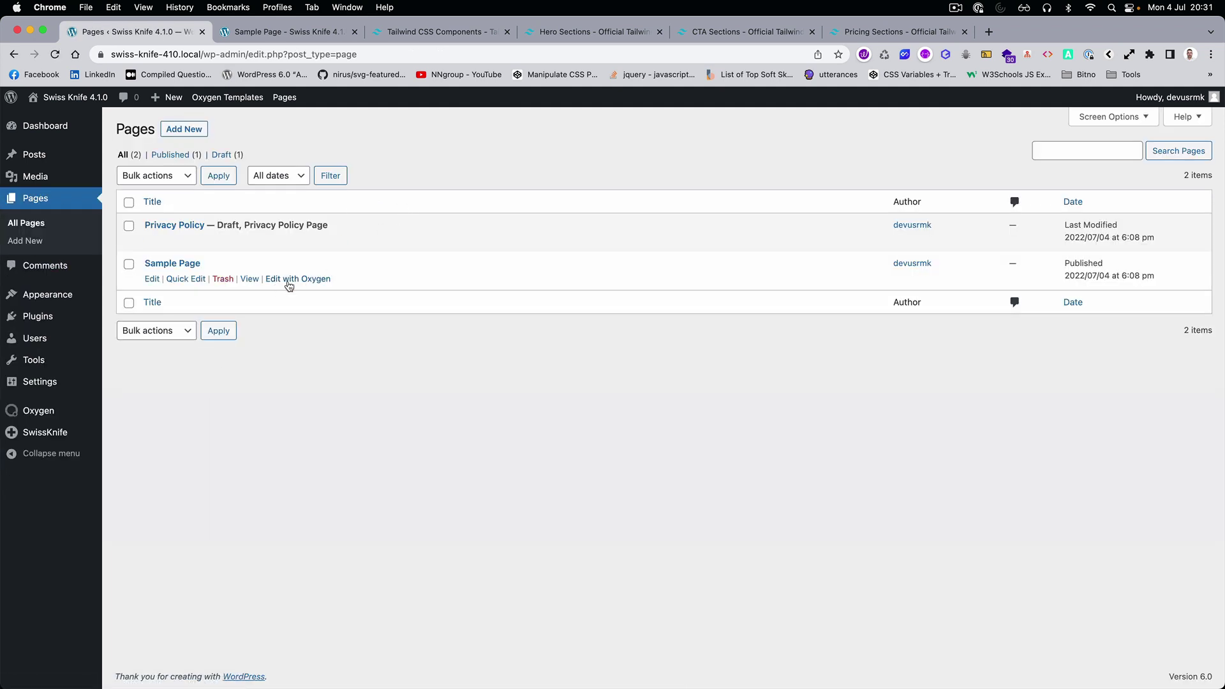
click(298, 280)
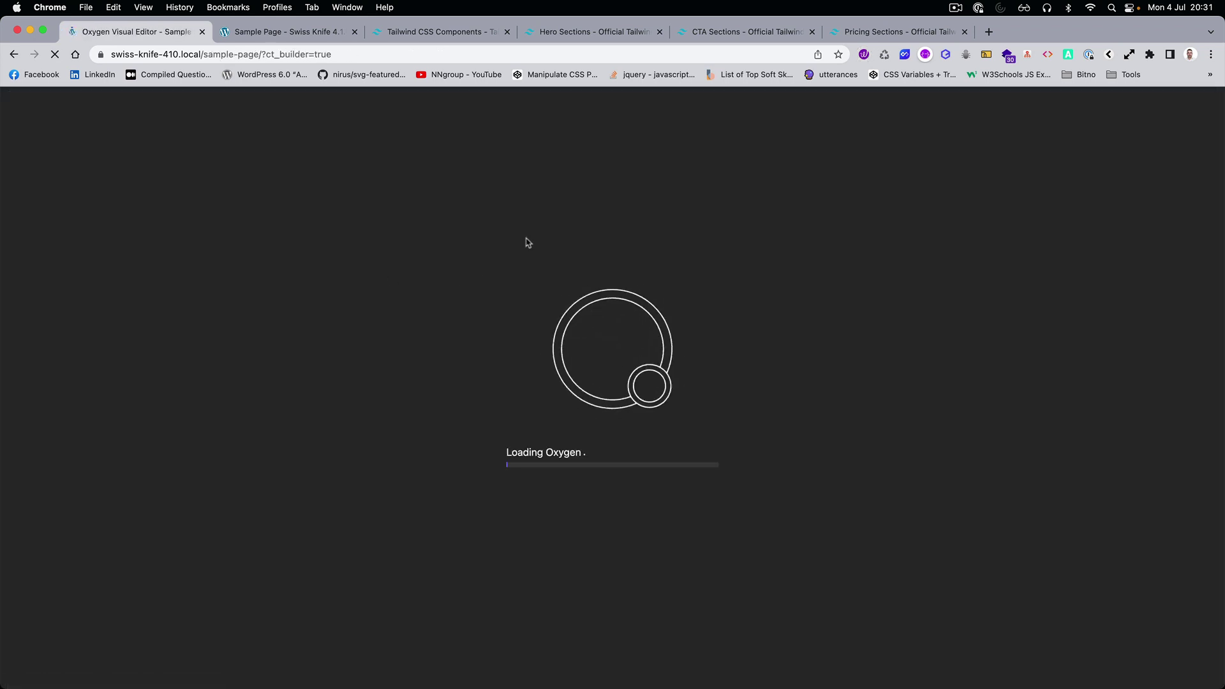
click(746, 31)
scroll(847, 316, down, 2)
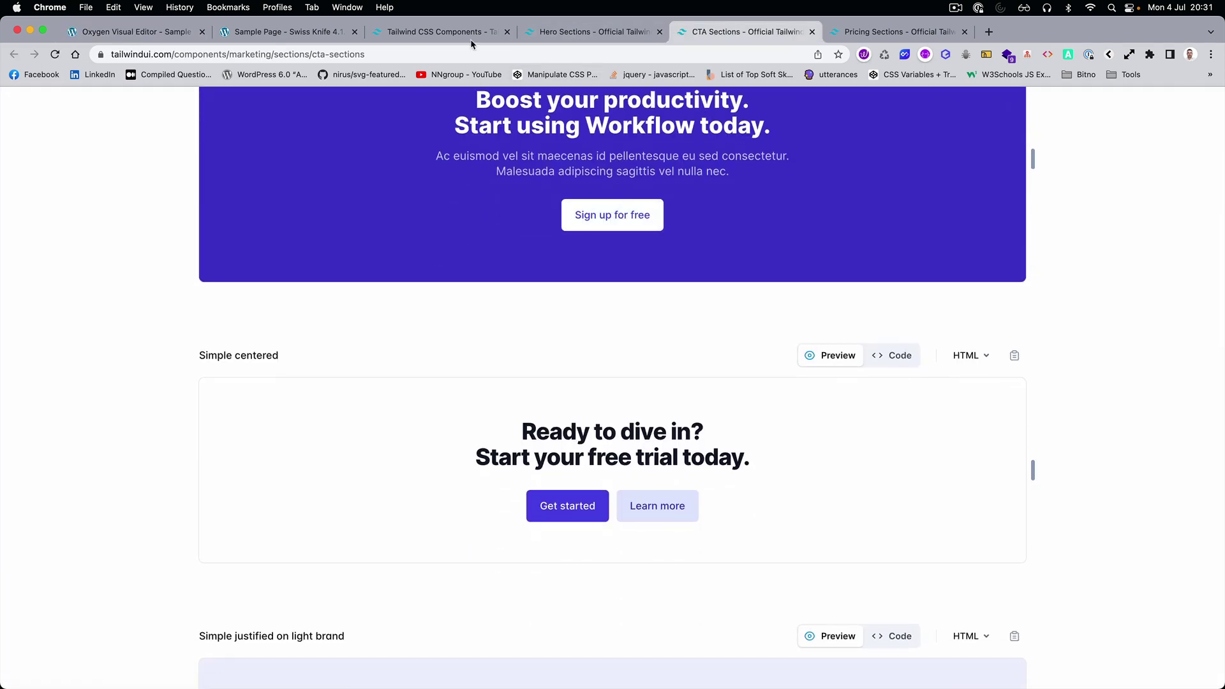
Bring up the Split with navbar hero's code in Tailwind UI and select its first comment line
click(604, 35)
scroll(537, 310, up, 2)
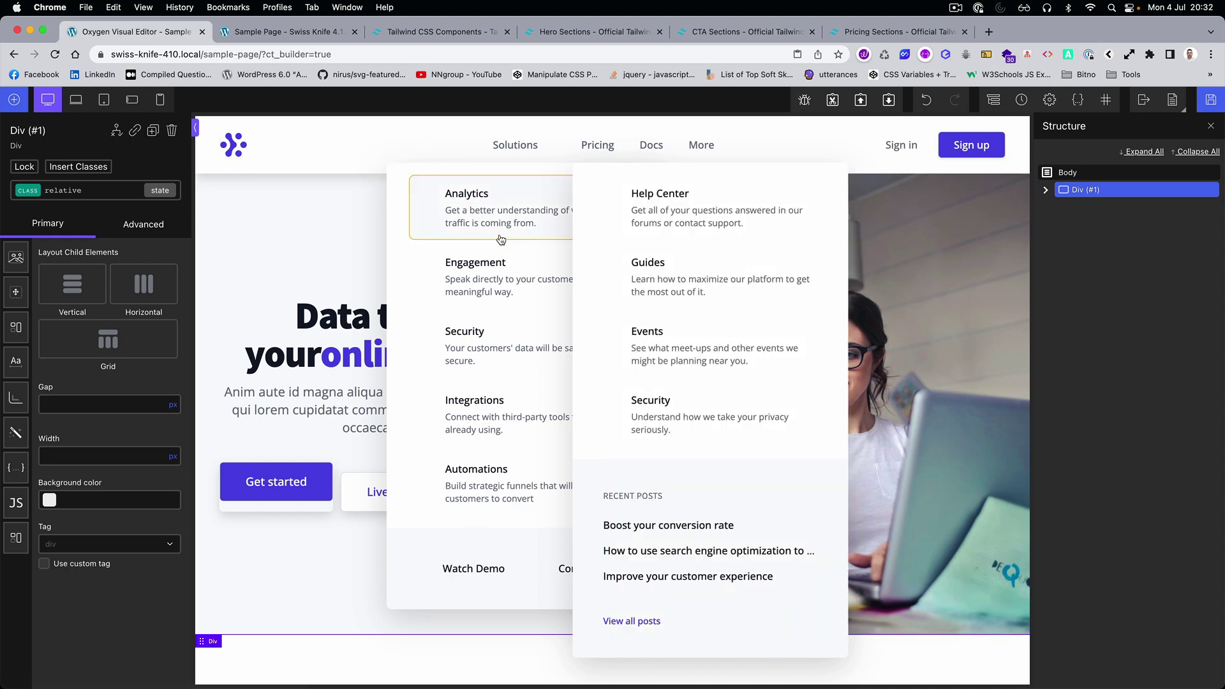
key(super+4)
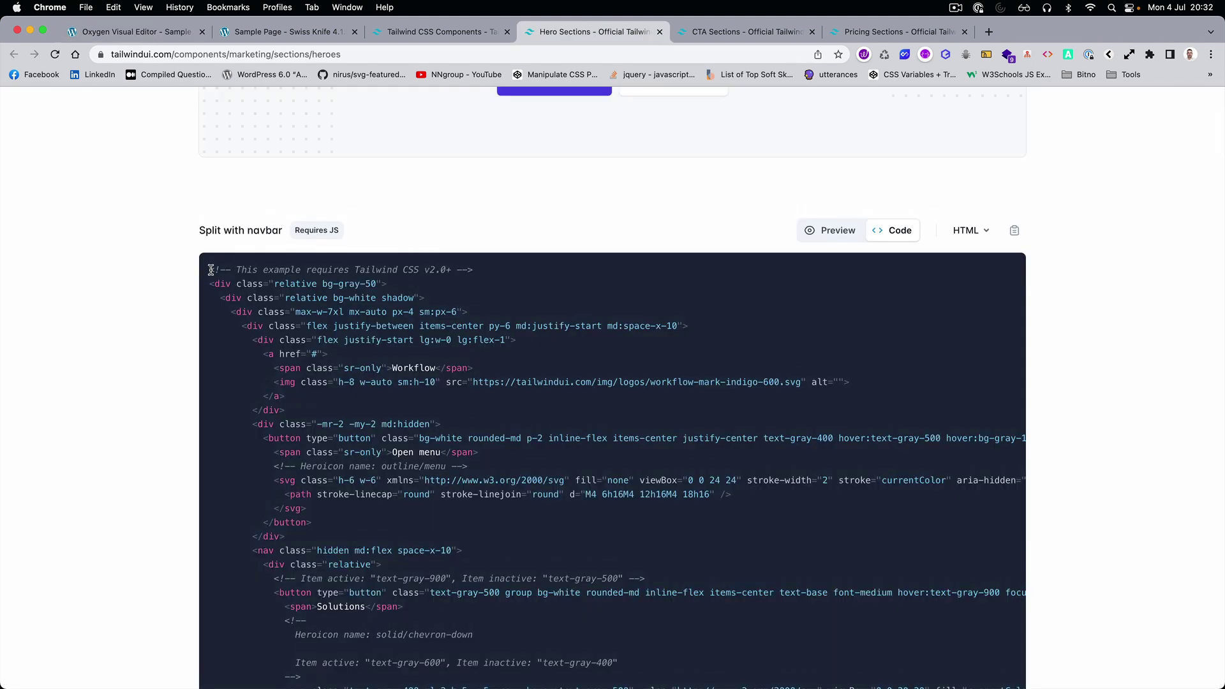
drag(210, 270, 485, 280)
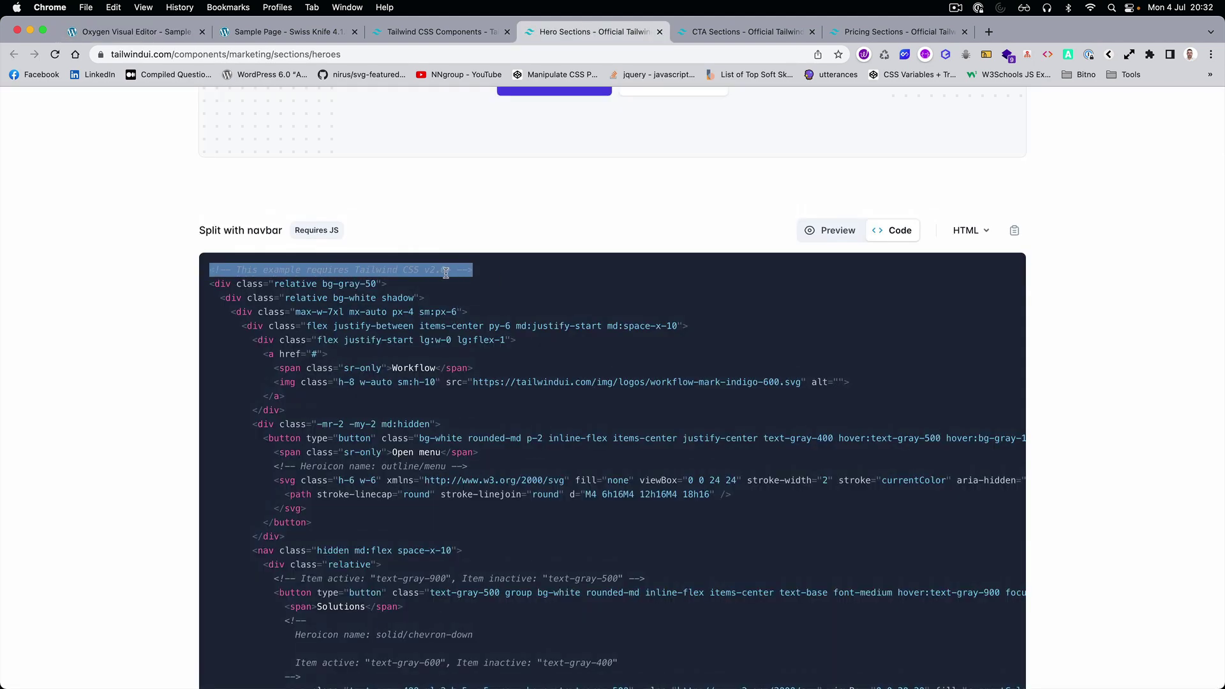
scroll(479, 326, down, 3)
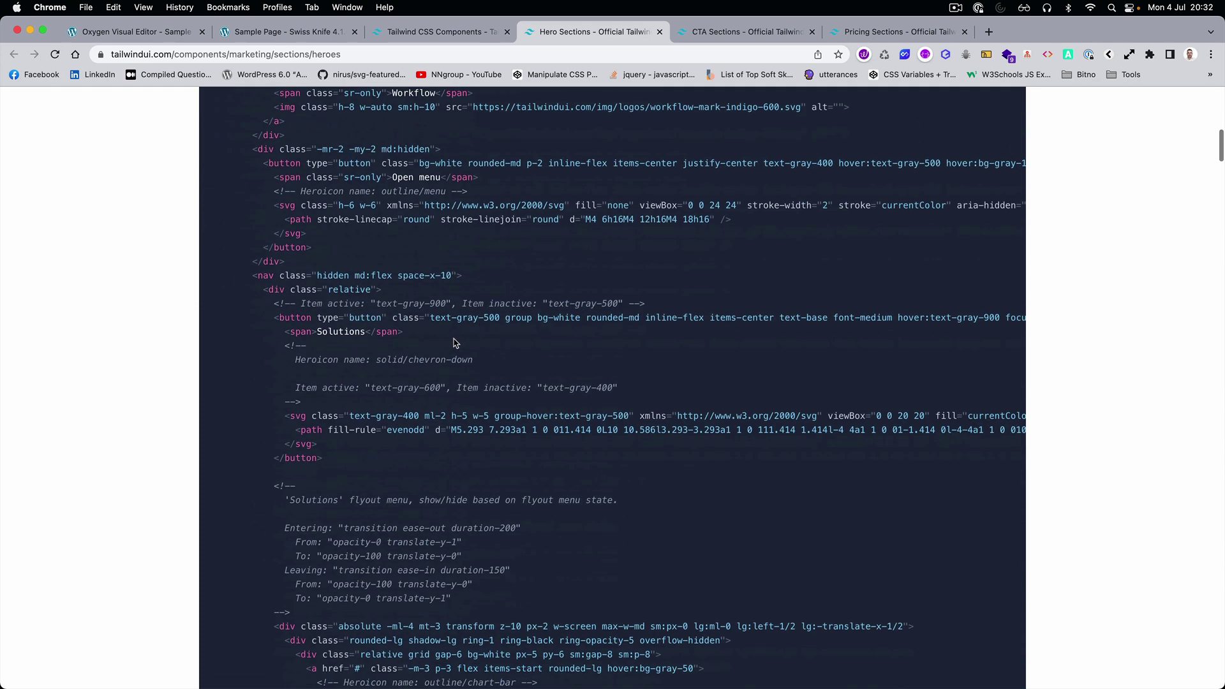
scroll(379, 250, up, 2)
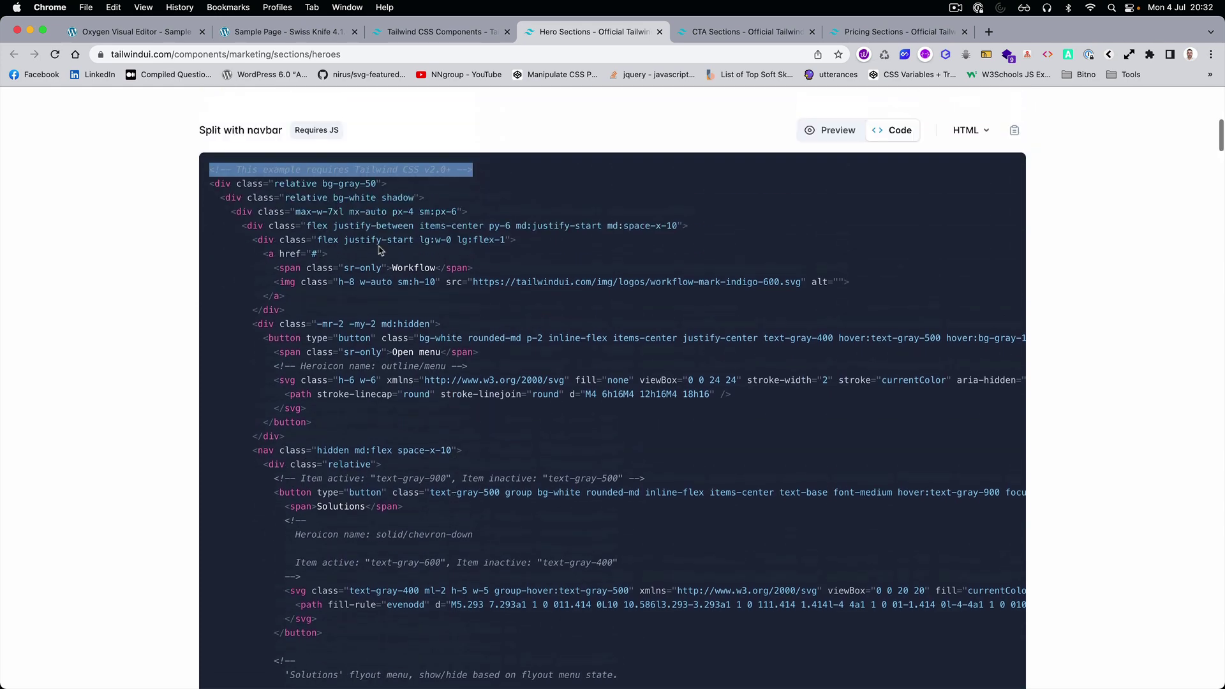
Select the pasted hero's flyout Analytics item and its navigation container in the Structure panel
click(135, 32)
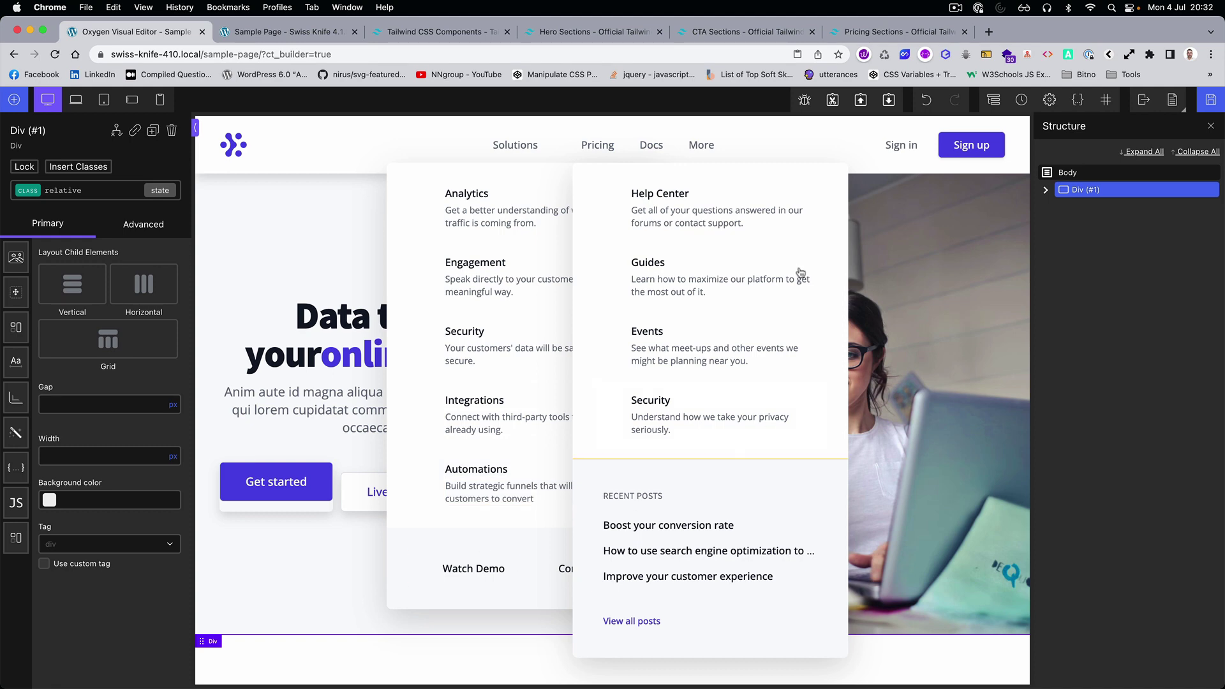
click(766, 207)
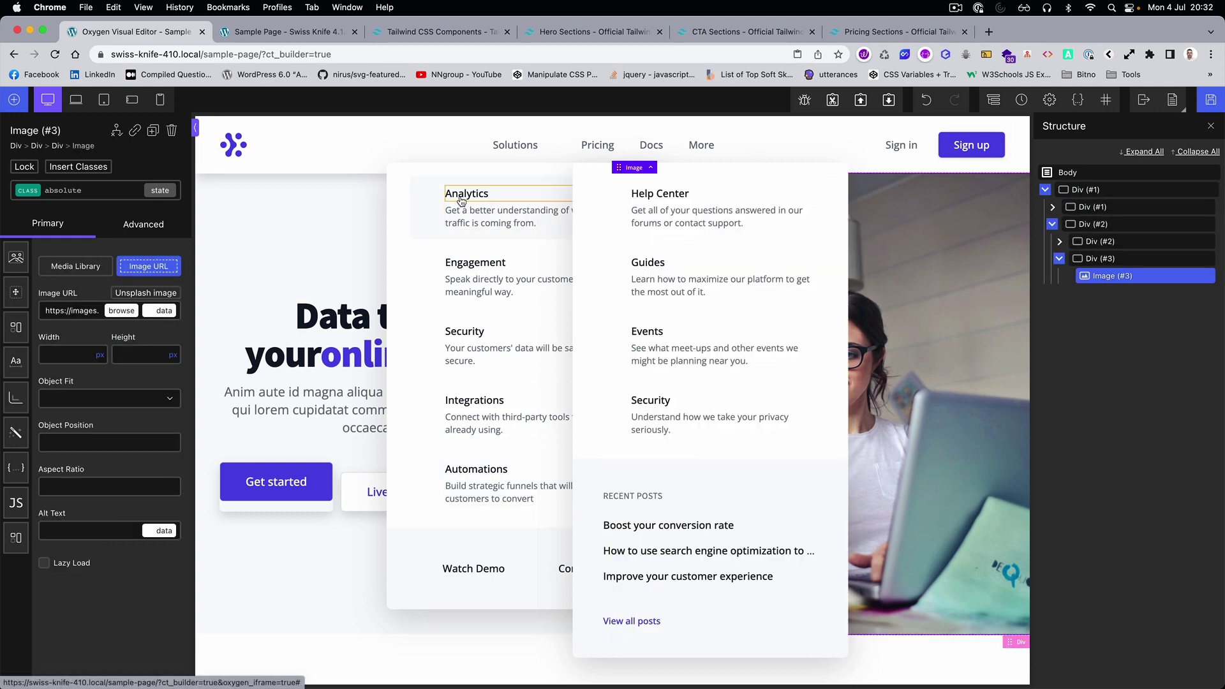
click(466, 193)
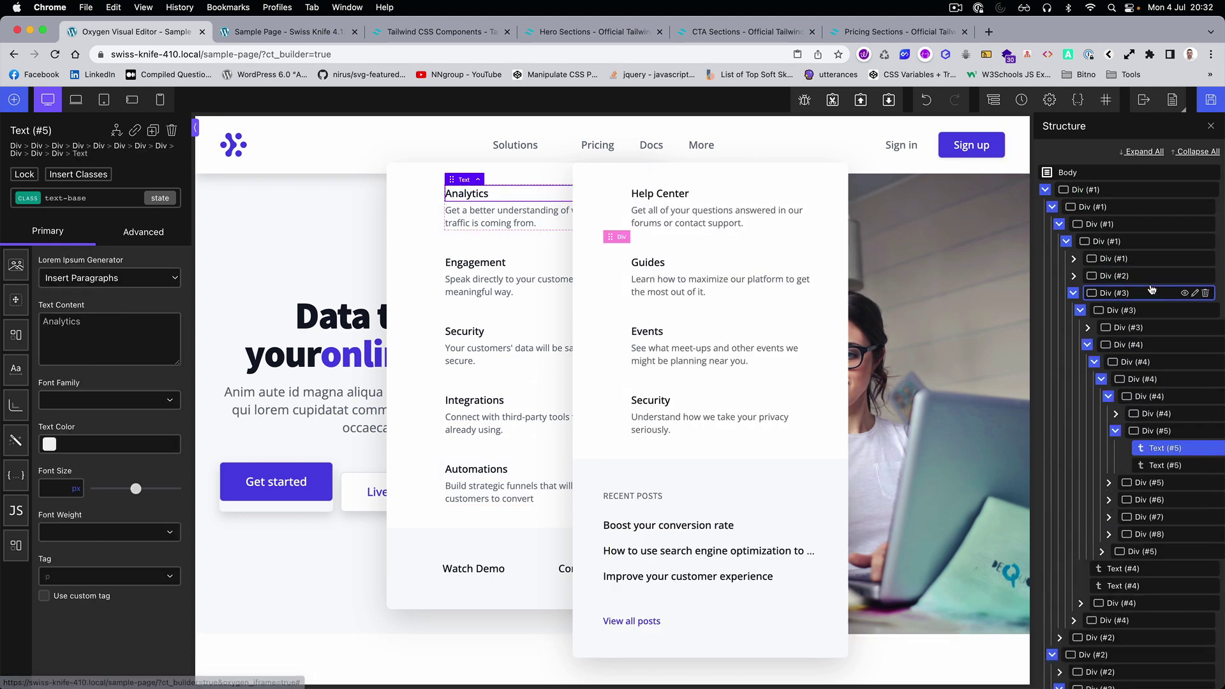
click(1153, 431)
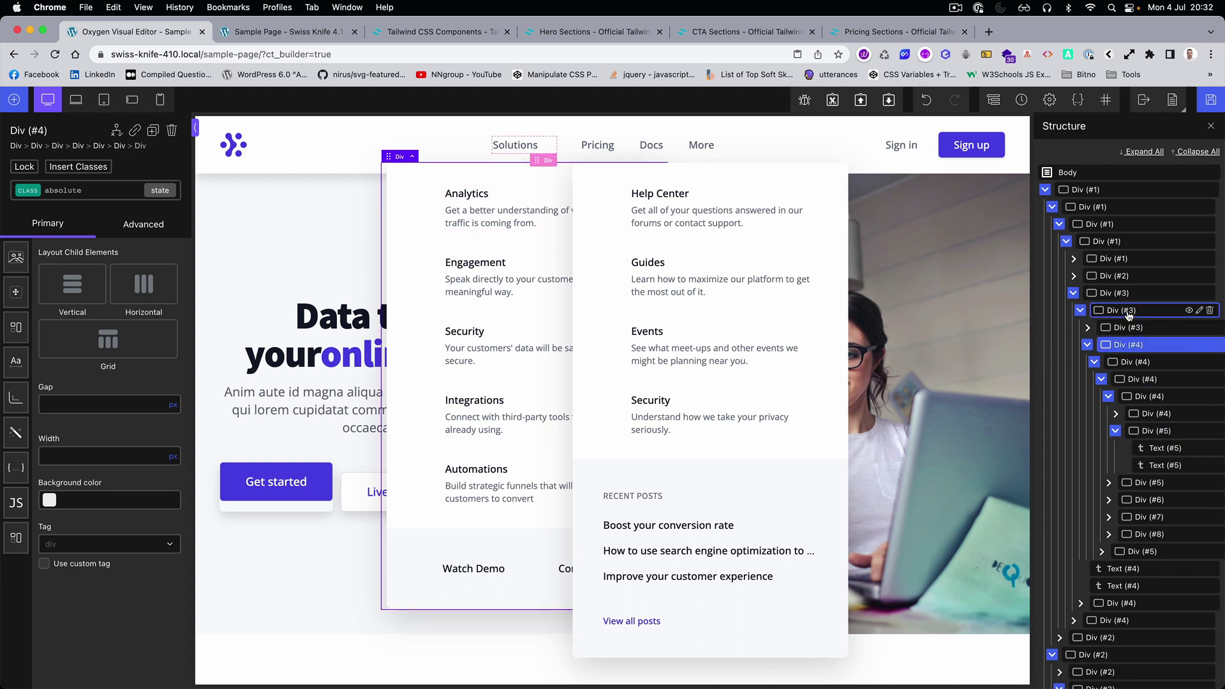
click(1121, 293)
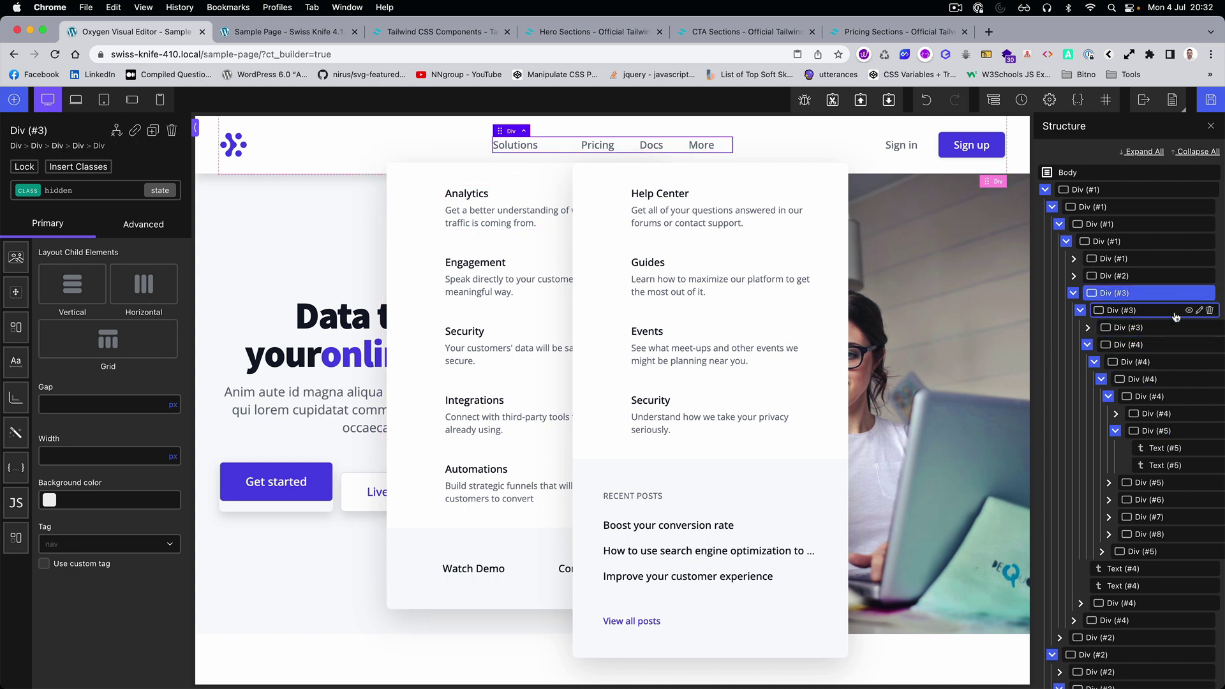
Delete the Solutions flyout menu and the Pricing, Docs and More nav links from the hero
click(1208, 311)
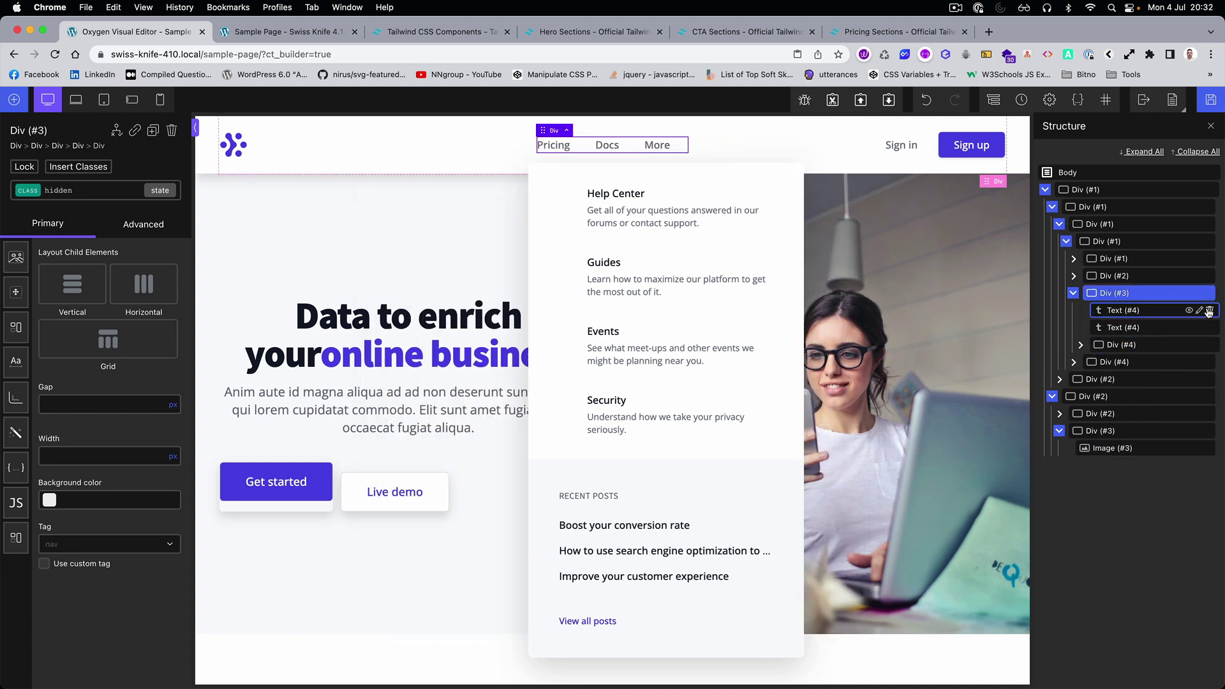
click(1208, 310)
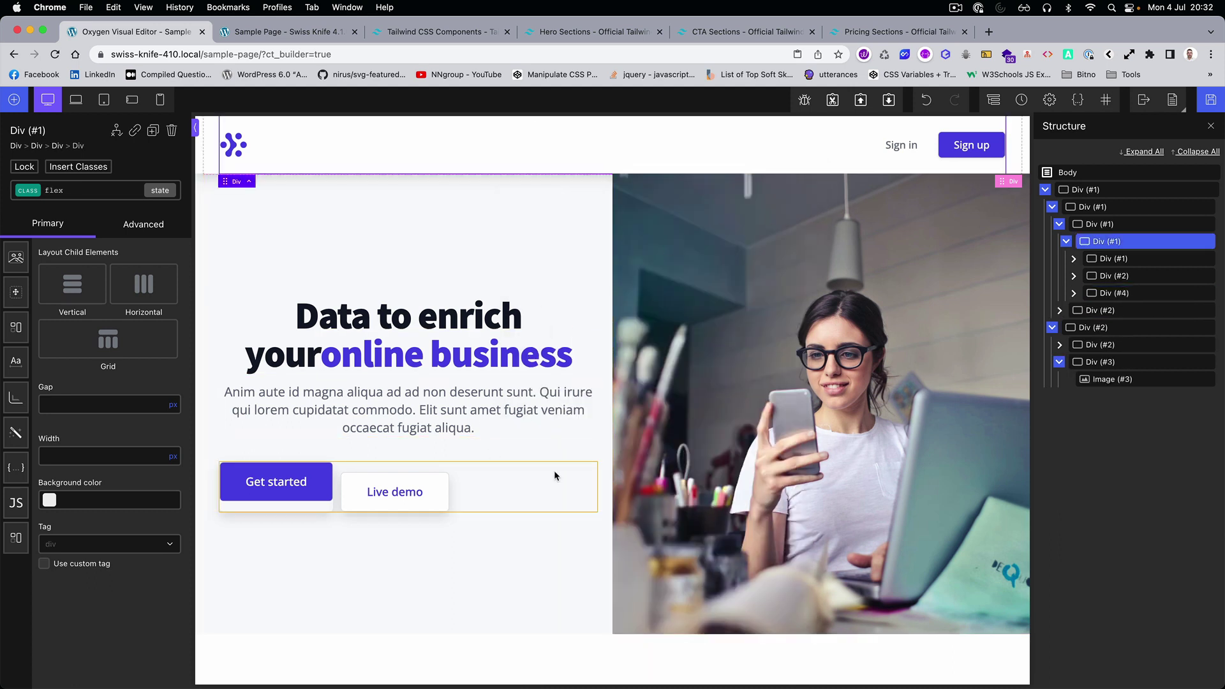
click(516, 491)
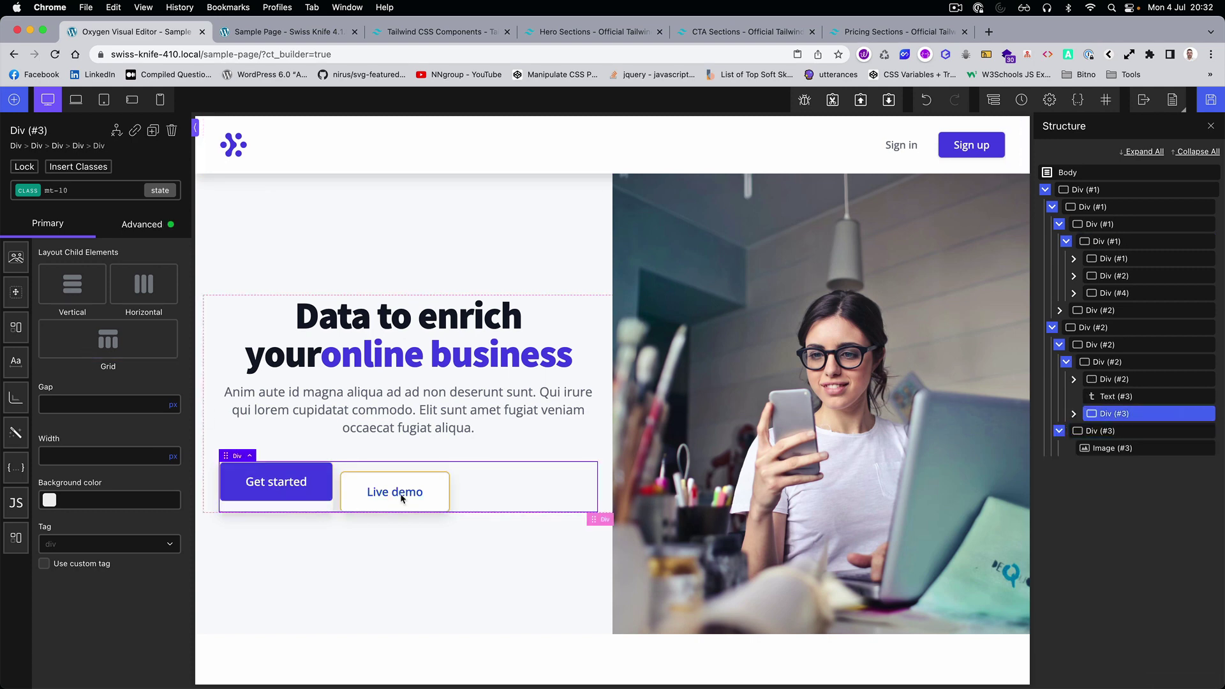
Copy the Simple center branded CTA from Tailwind UI into Oxygen and expand its structure
click(695, 34)
scroll(690, 153, up, 3)
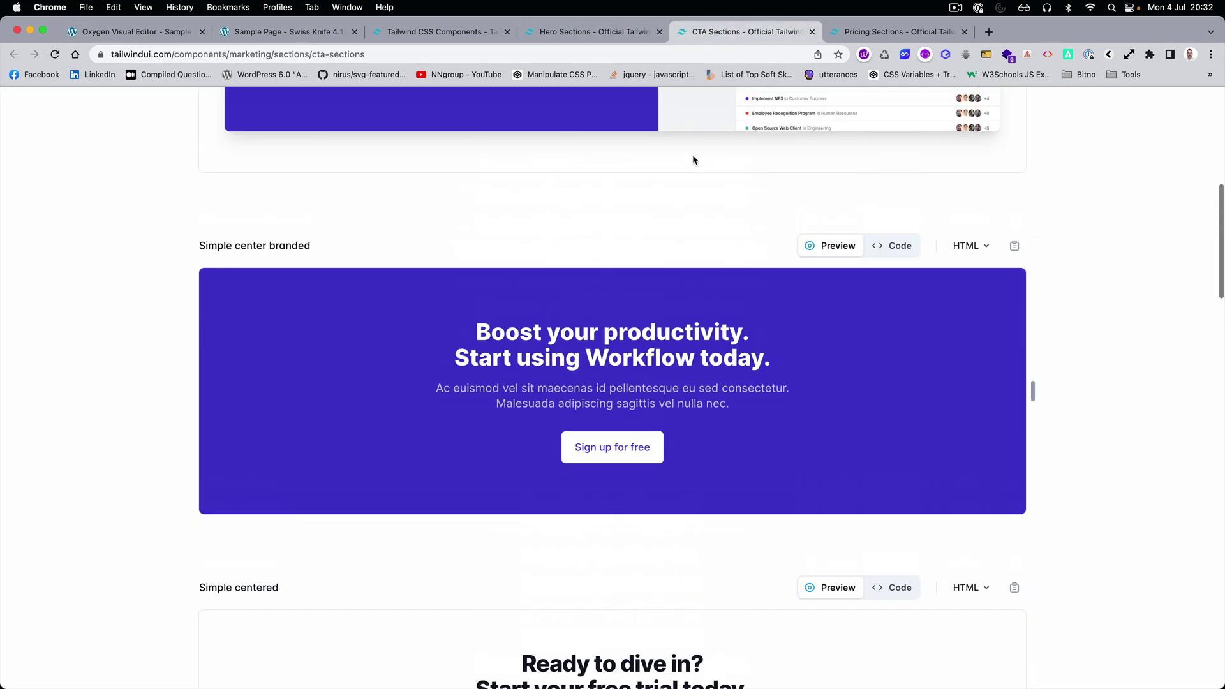
click(1012, 250)
click(129, 32)
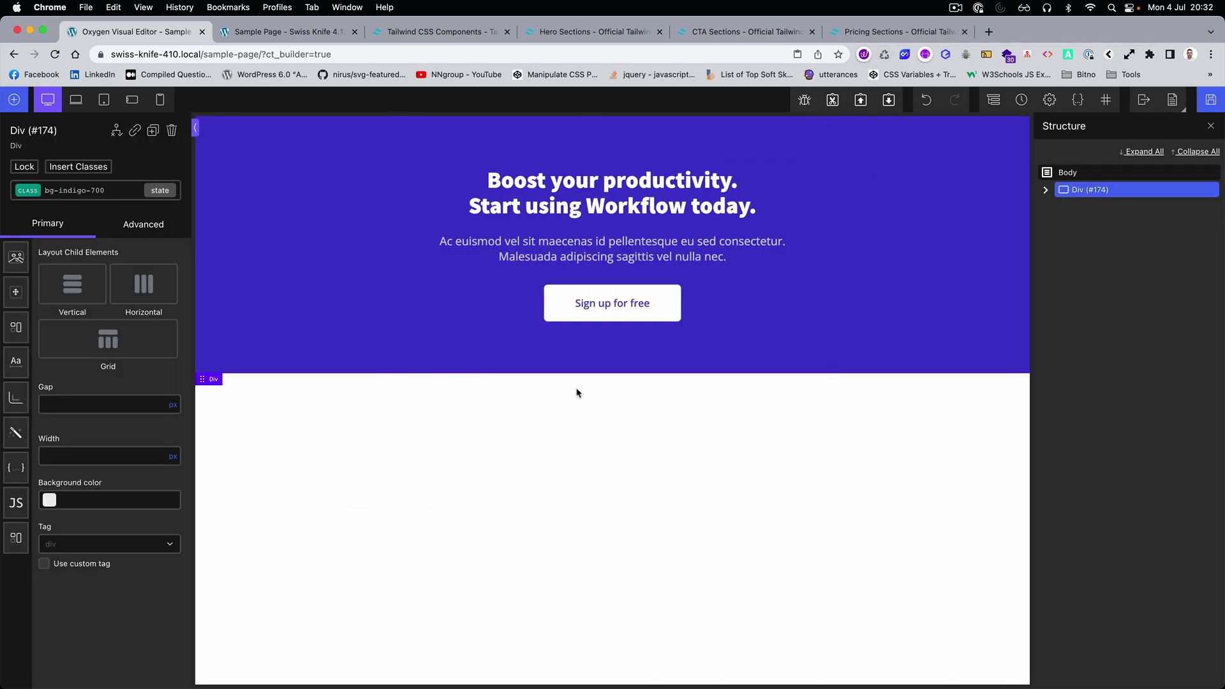
click(1147, 152)
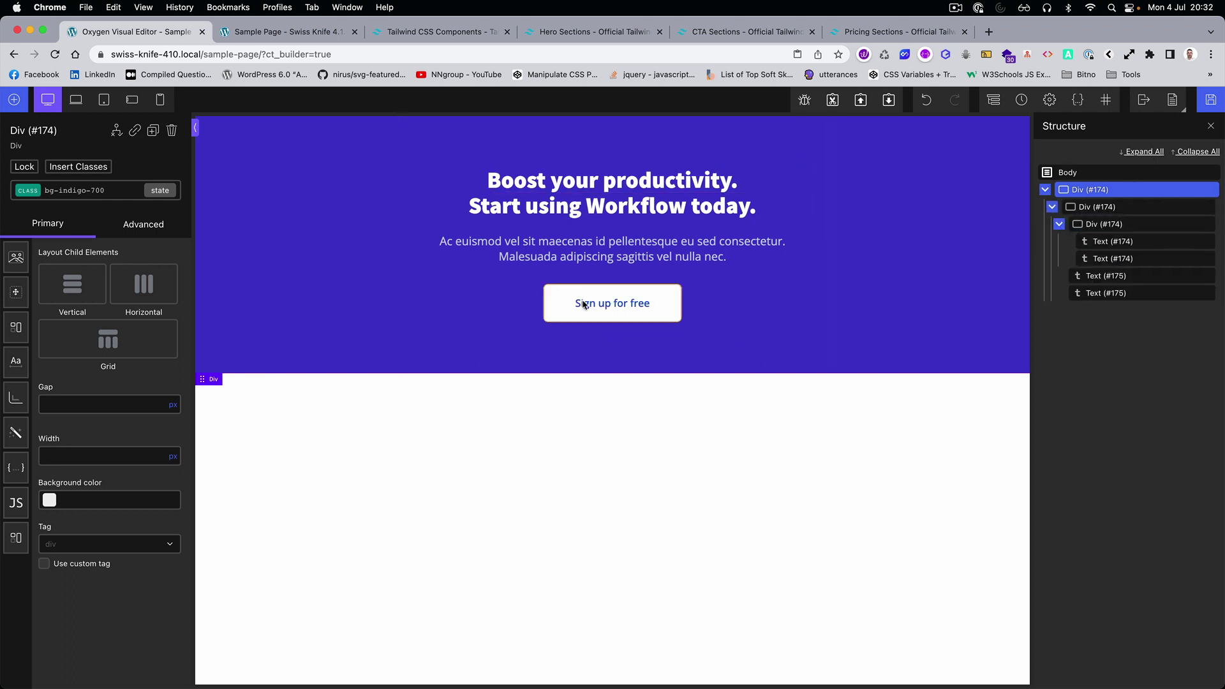
Copy the Pricing section's HTML from the Tailwind Pricing Sections page
click(854, 36)
scroll(749, 229, down, 2)
click(1014, 207)
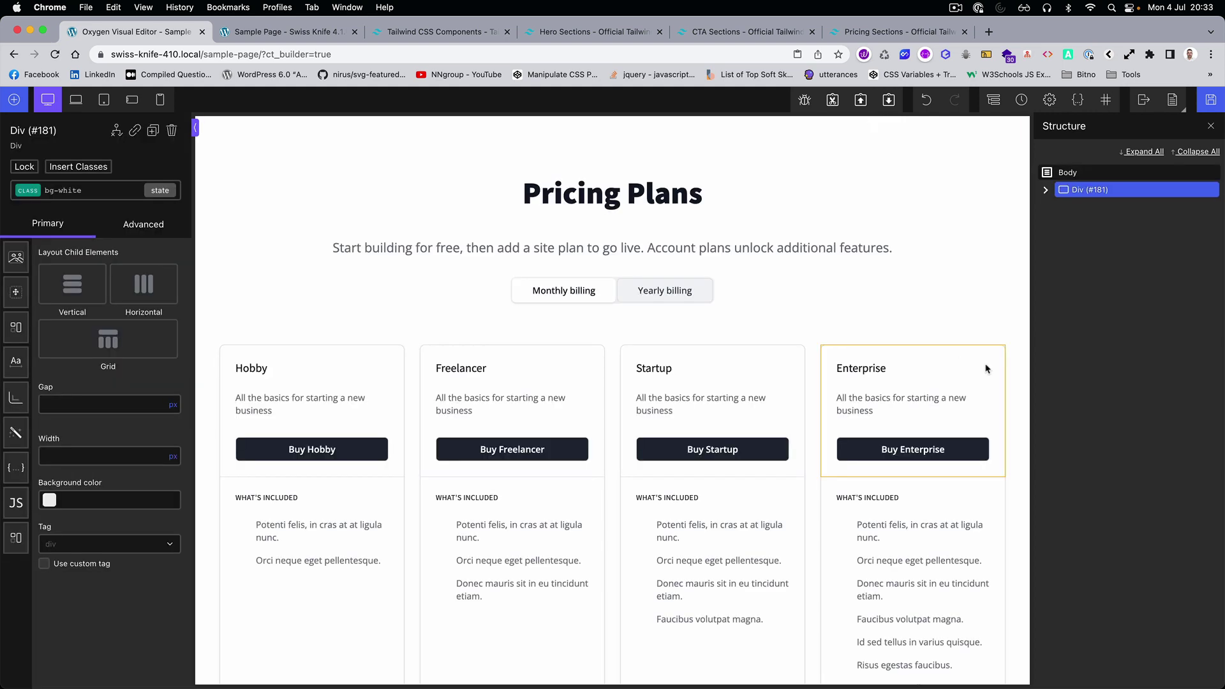
scroll(632, 479, down, 2)
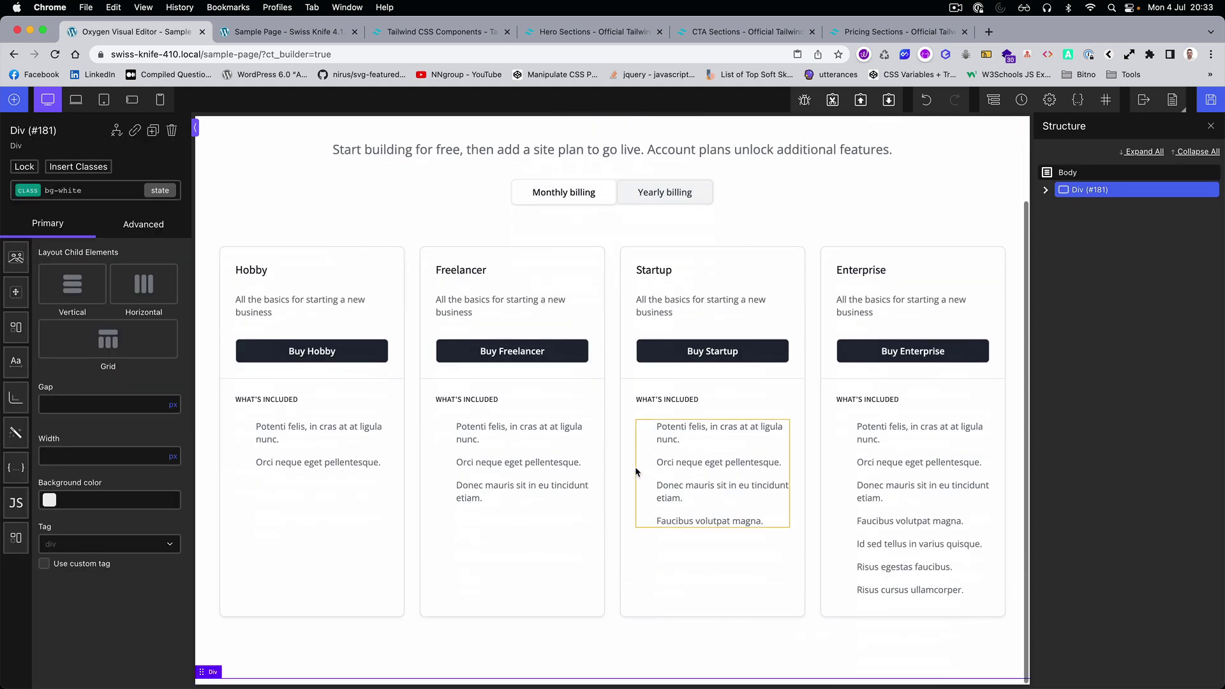
Expand the element tree and inspect classes on the Hobby, Freelancer and Buy Freelancer texts
click(1143, 151)
scroll(1193, 566, down, 5)
scroll(1187, 555, down, 5)
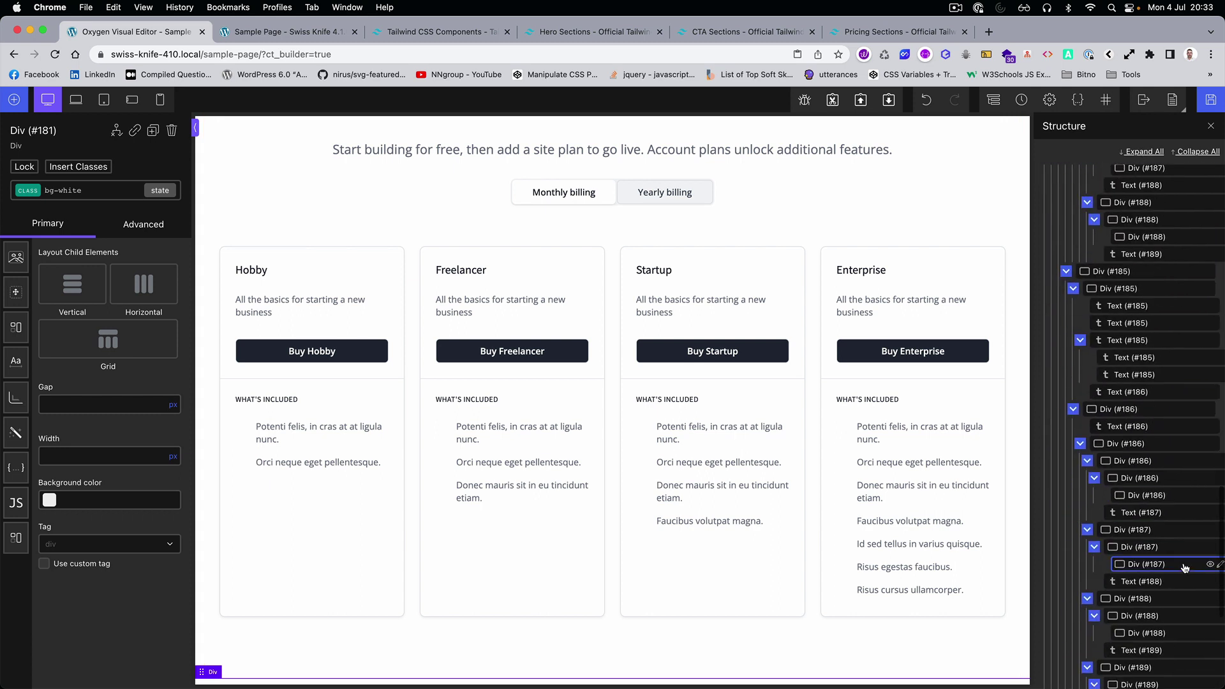
click(343, 268)
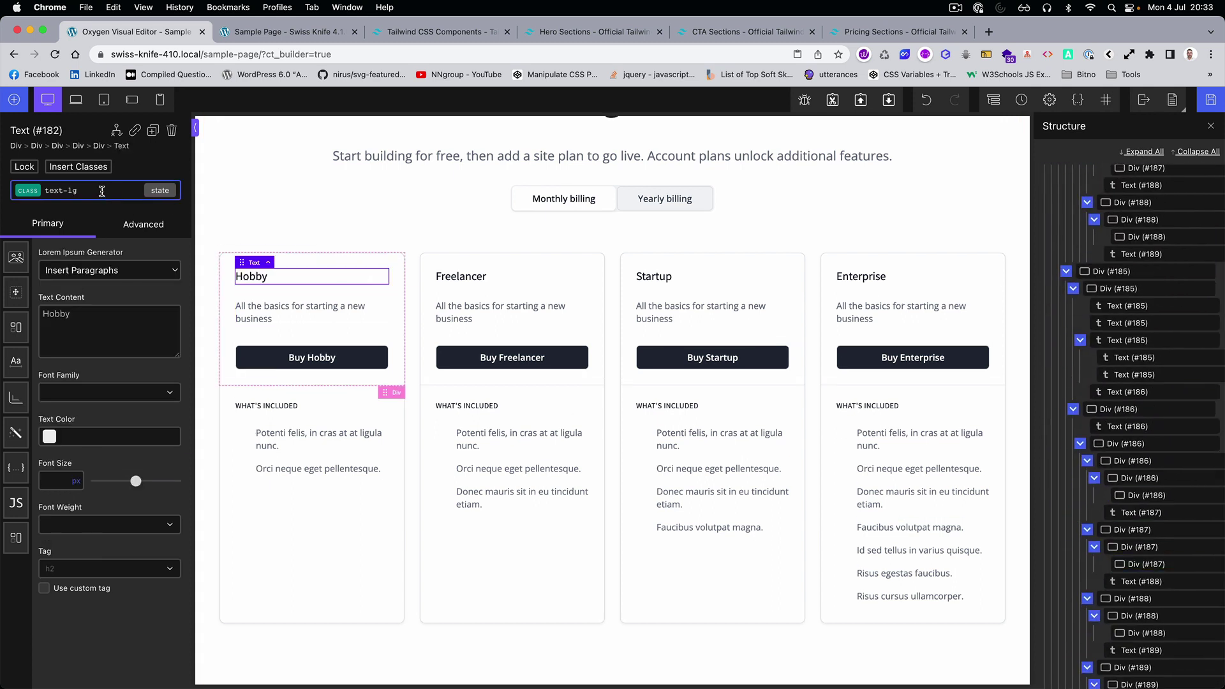
click(28, 194)
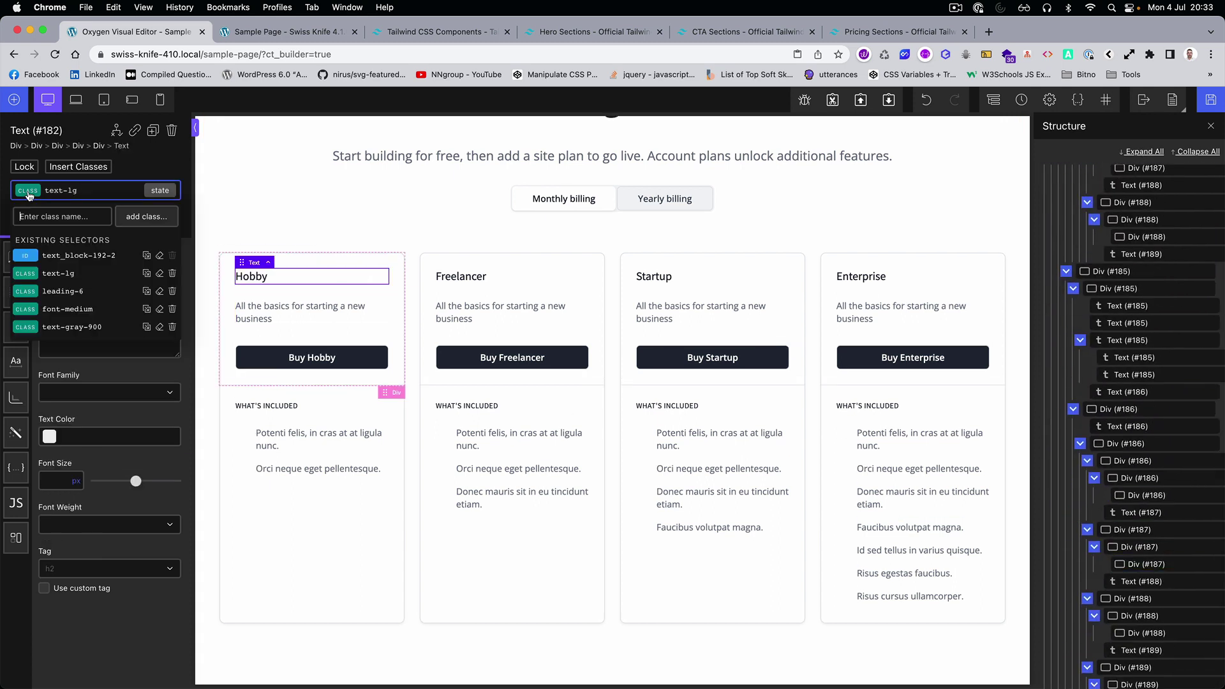
click(465, 279)
click(473, 366)
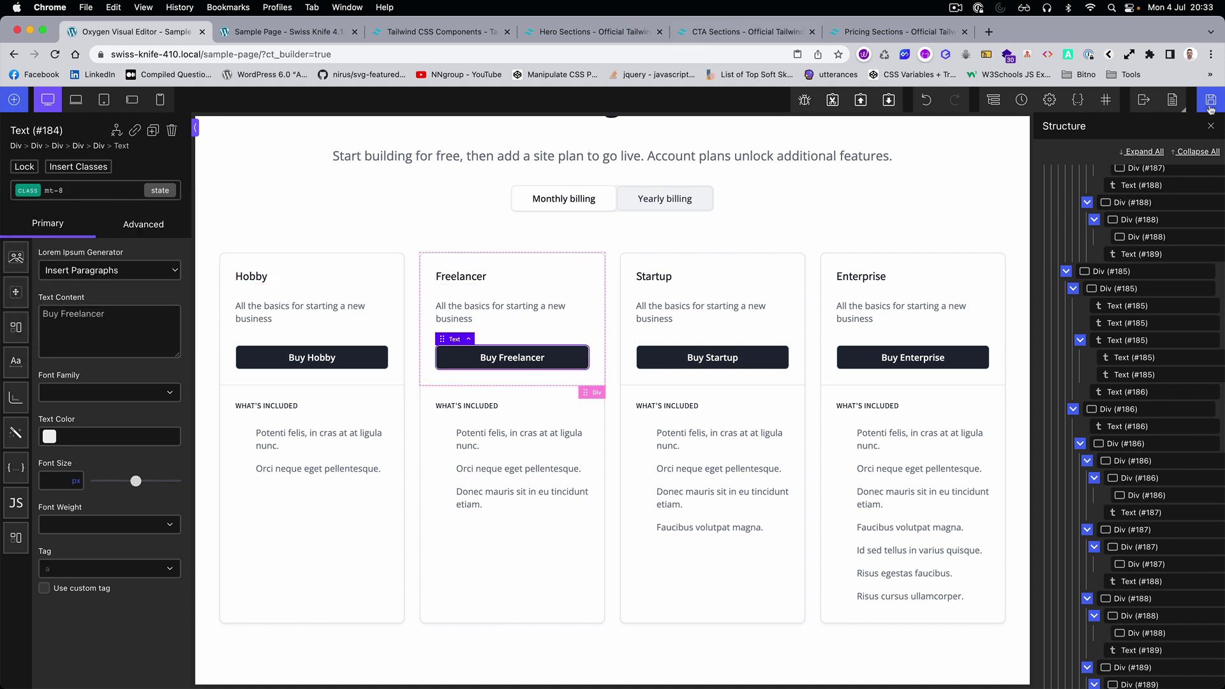
scroll(1176, 335, up, 10)
scroll(1197, 239, up, 10)
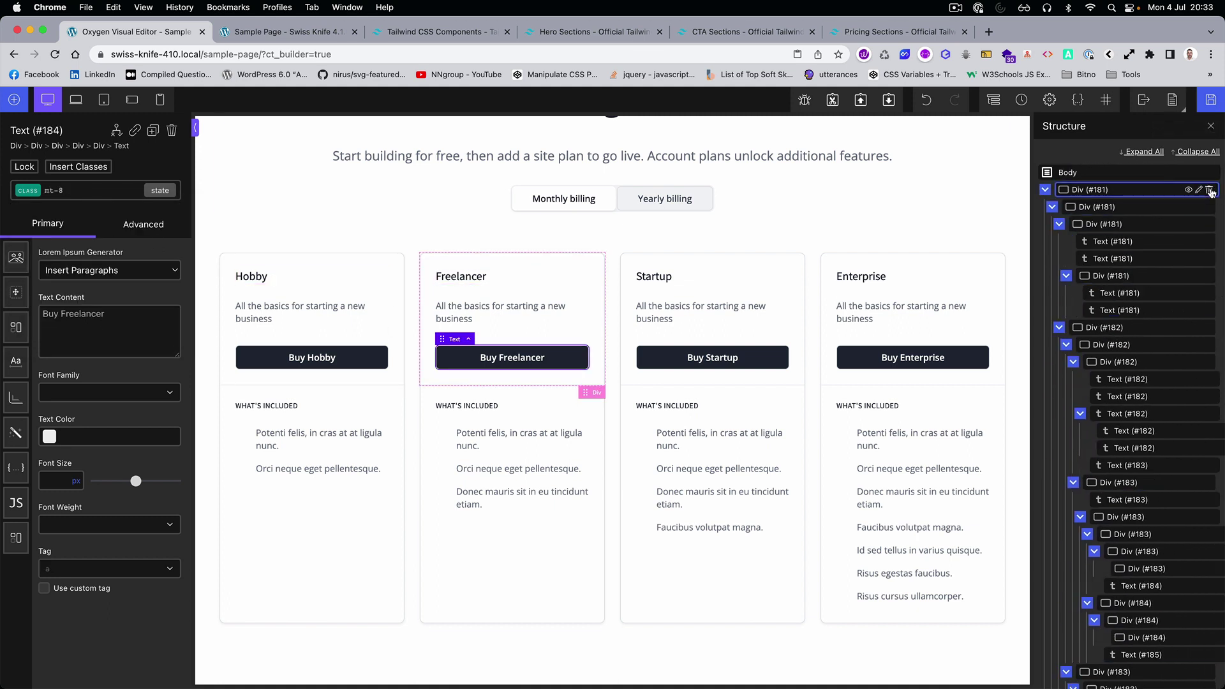
Delete the pasted pricing section Div #181 and return to the Tailwind pricing page
click(1209, 191)
click(879, 33)
scroll(669, 219, down, 15)
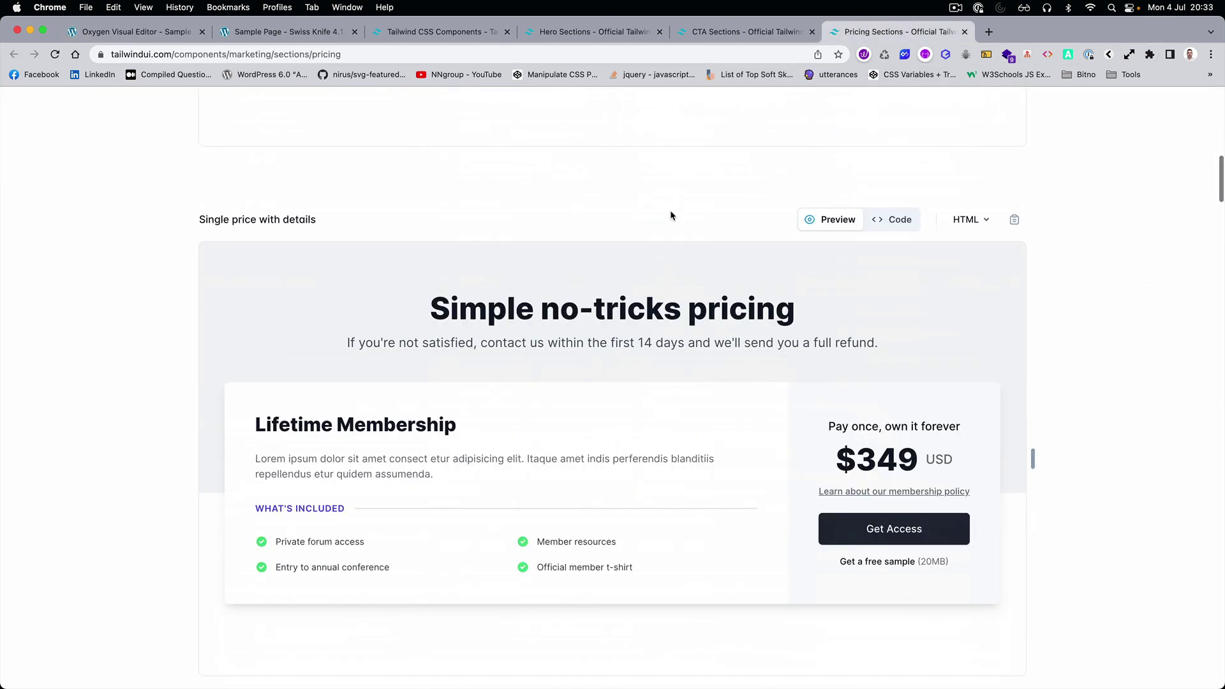
scroll(668, 237, down, 5)
scroll(668, 236, down, 2)
scroll(668, 236, down, 6)
scroll(667, 237, down, 10)
scroll(637, 262, down, 1)
scroll(638, 263, up, 5)
scroll(637, 262, down, 8)
scroll(635, 262, down, 5)
scroll(637, 262, down, 5)
Close the Pricing and CTA tabs and open the Tailwind Footers components page
key(super+w)
key(super+w)
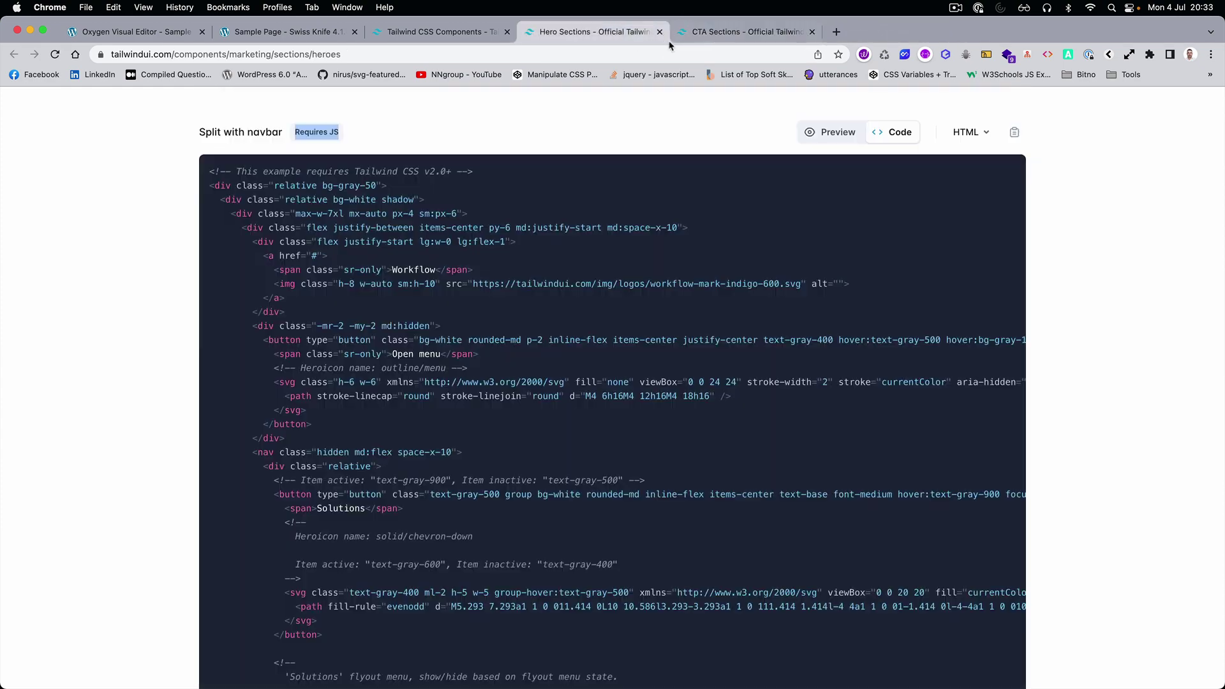
key(super+w)
scroll(650, 346, down, 5)
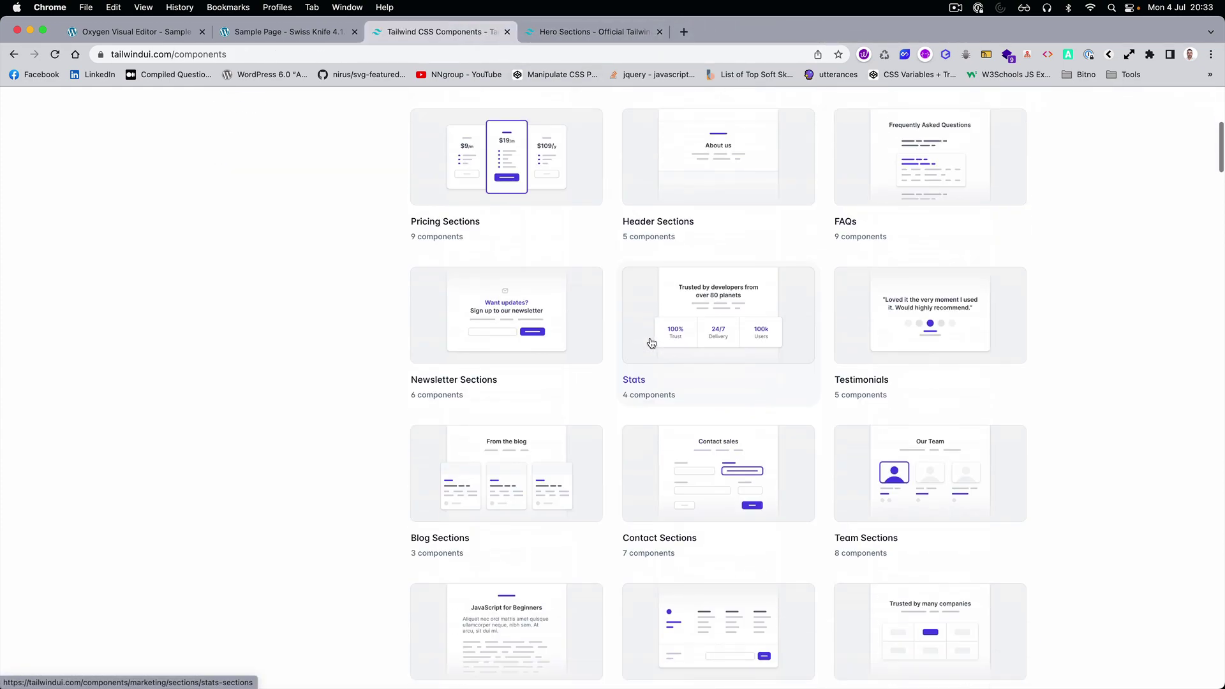
scroll(651, 345, down, 2)
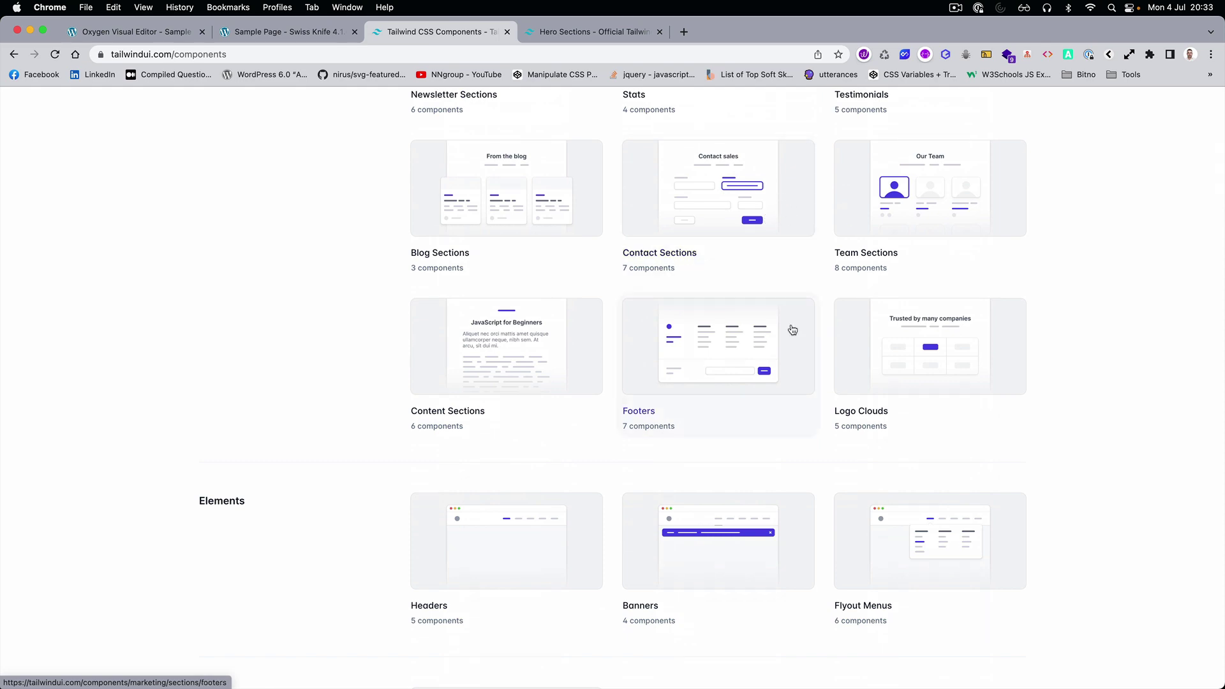
scroll(779, 340, up, 1)
click(778, 372)
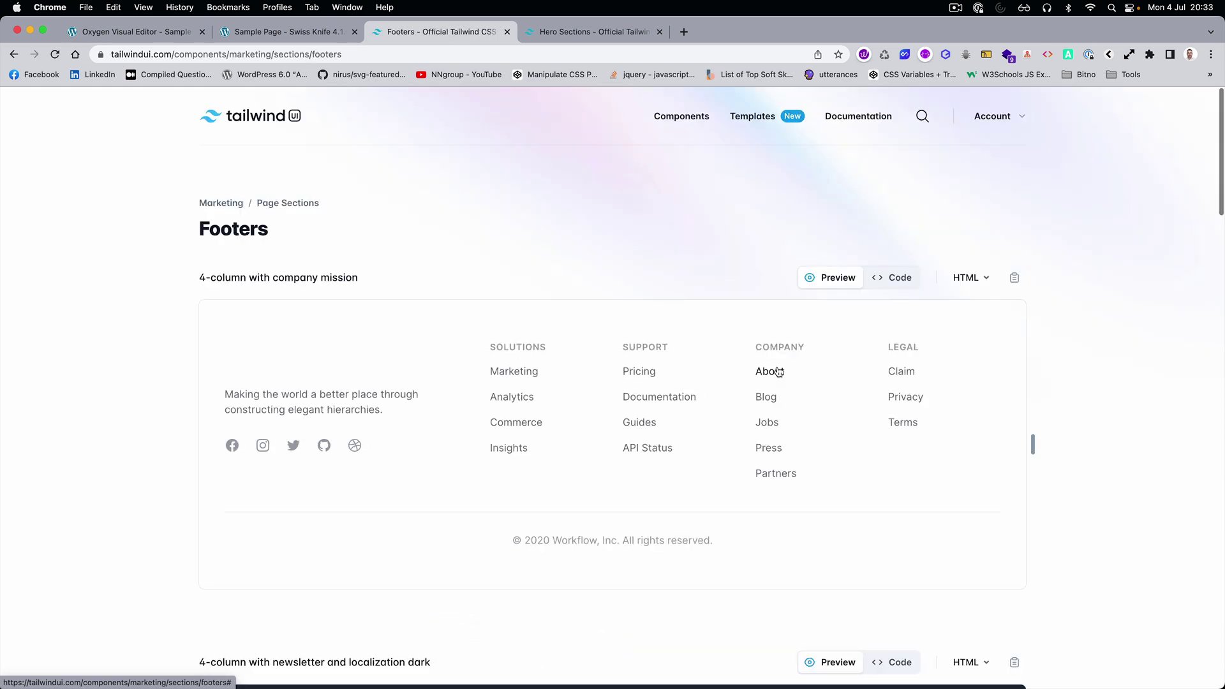
scroll(946, 398, down, 5)
scroll(947, 401, down, 1)
scroll(947, 401, down, 2)
scroll(946, 401, down, 4)
scroll(946, 396, up, 1)
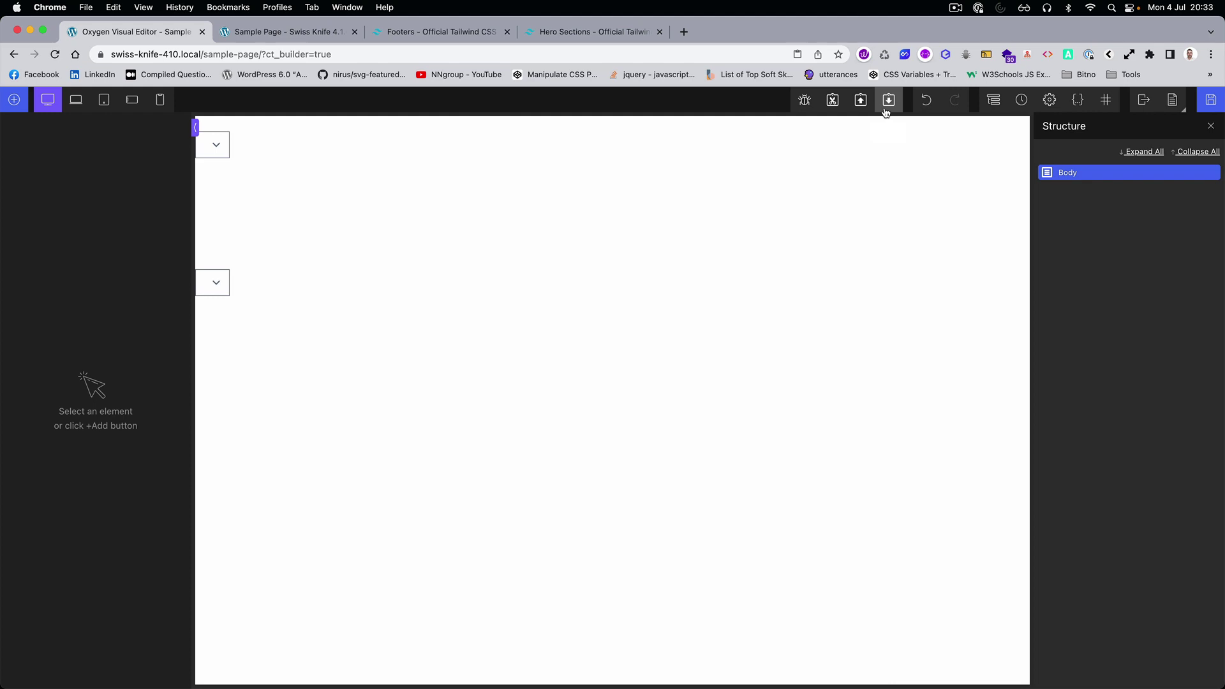
Save the page with the pasted footer and reload the live Sample Page to check it
click(1211, 101)
click(287, 32)
key(super+r)
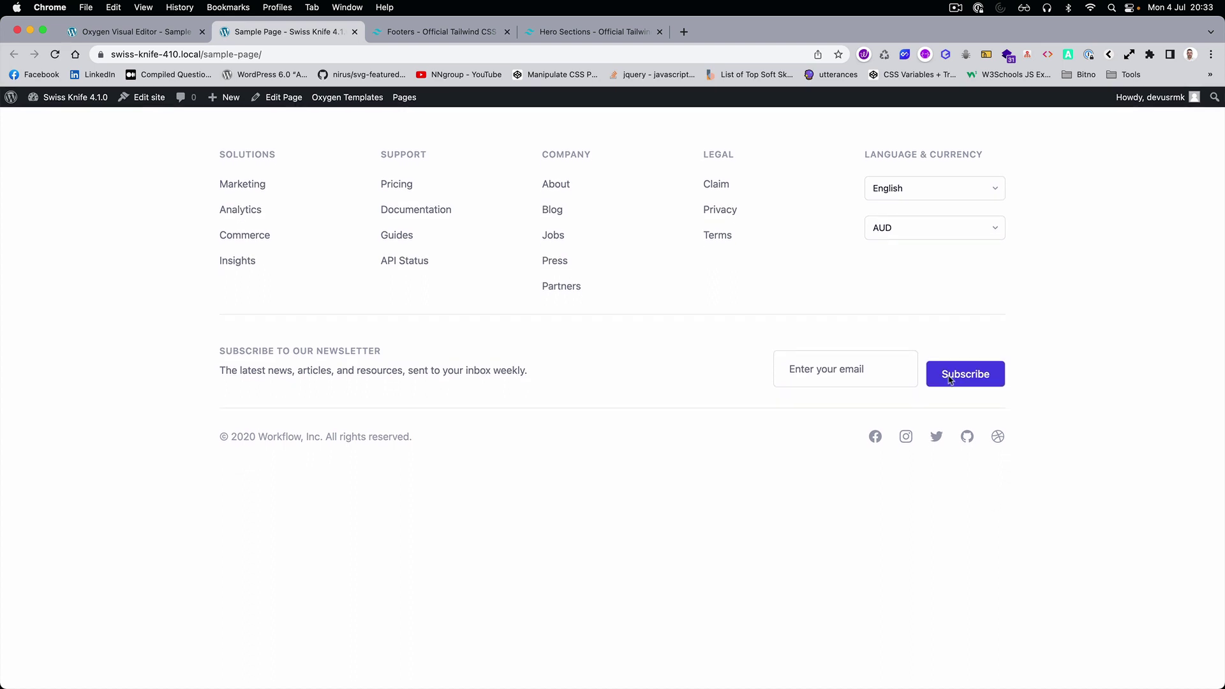
click(172, 37)
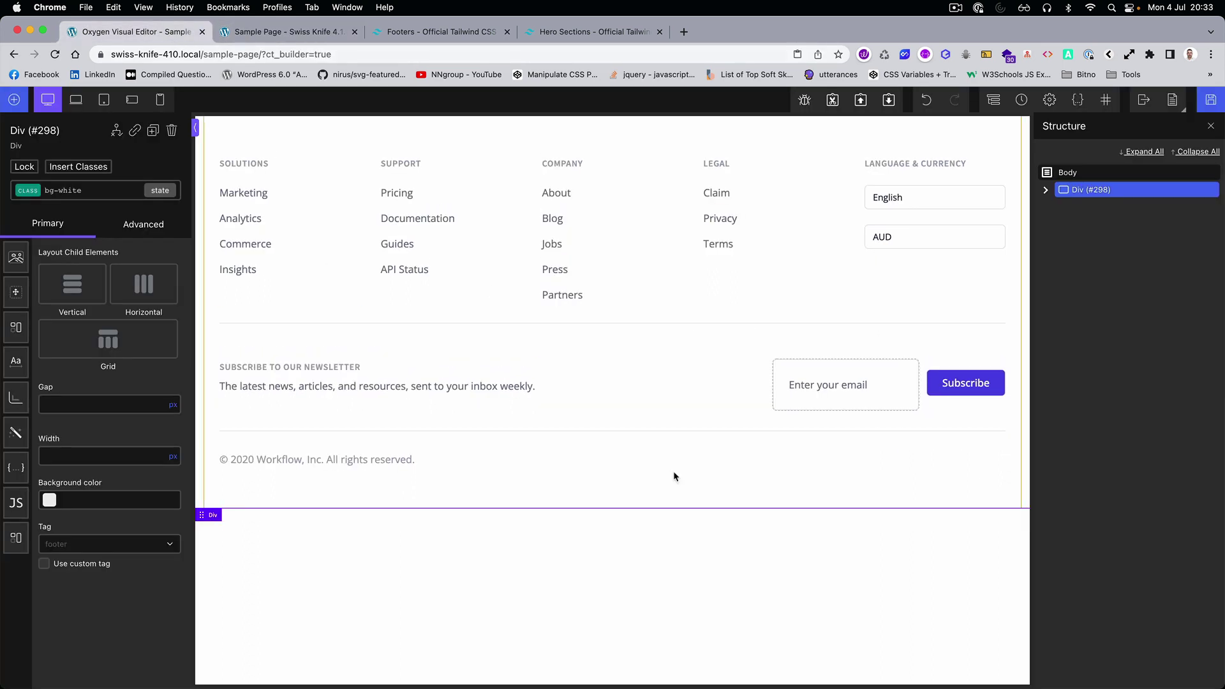
Inspect classes on the copyright text and email input, then collapse the element tree
click(383, 460)
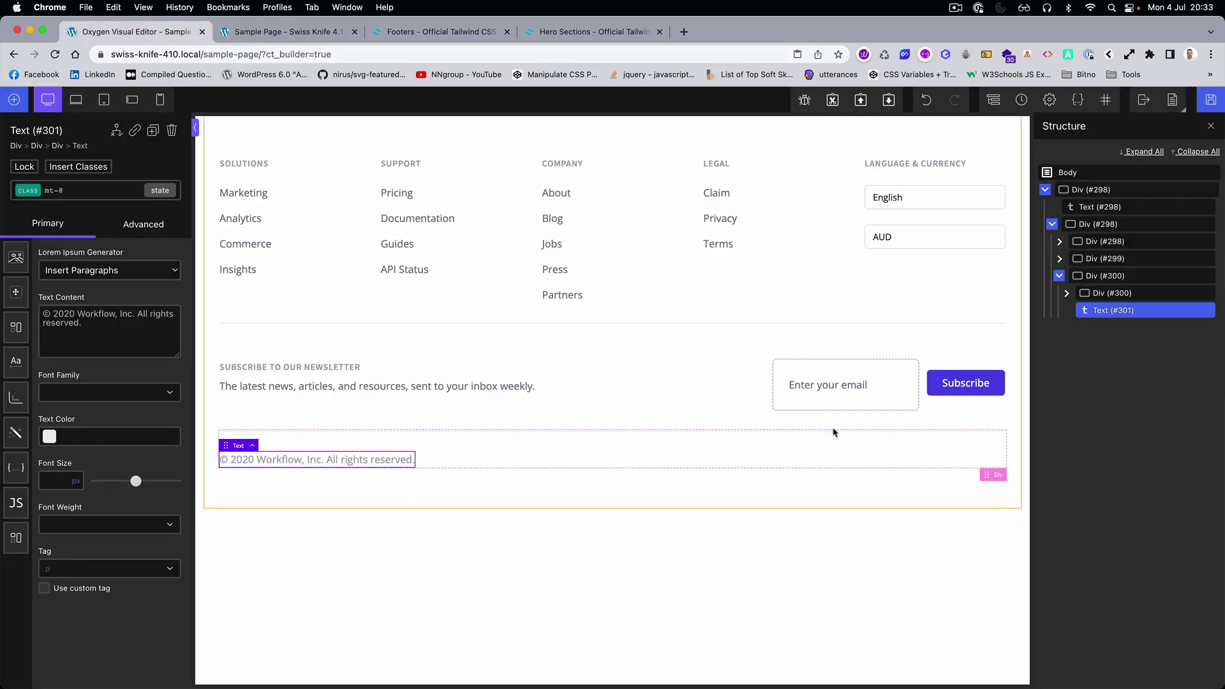
click(821, 390)
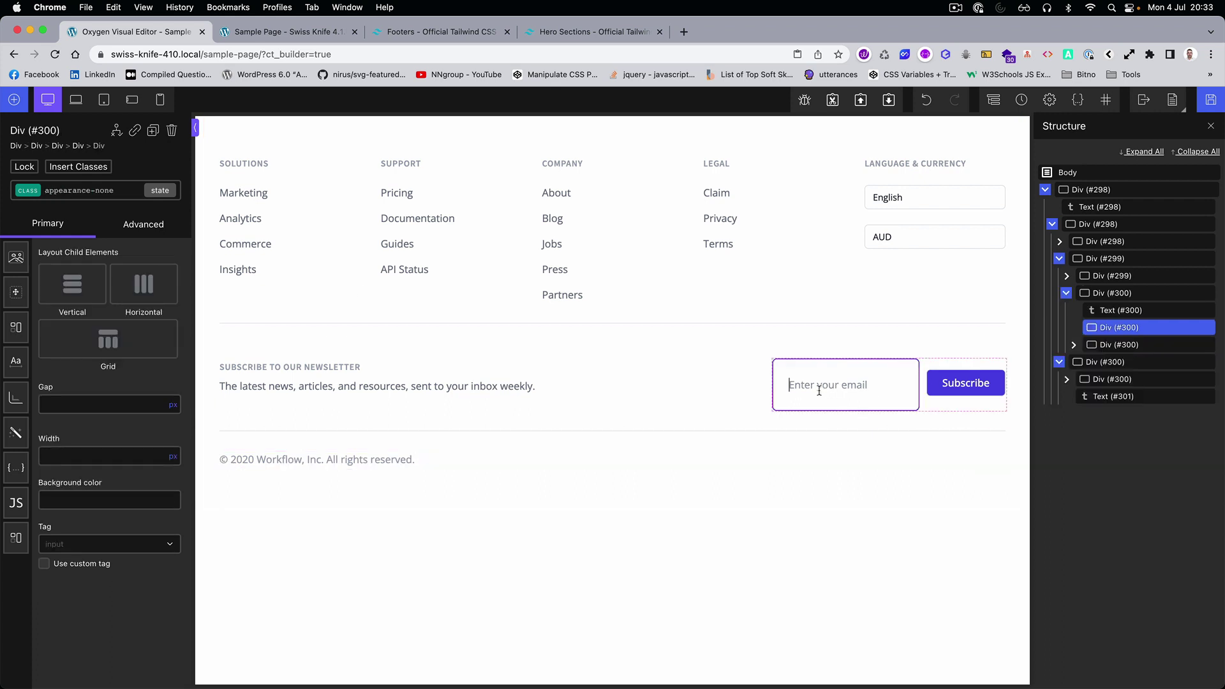
click(26, 191)
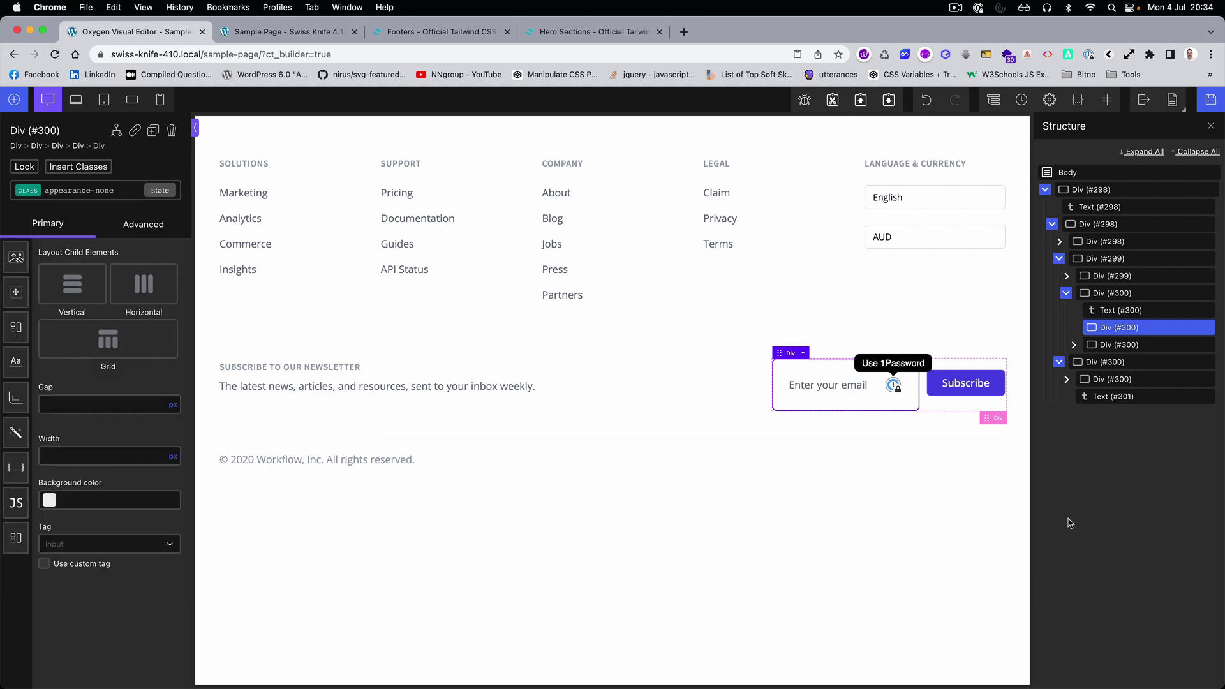
click(1045, 190)
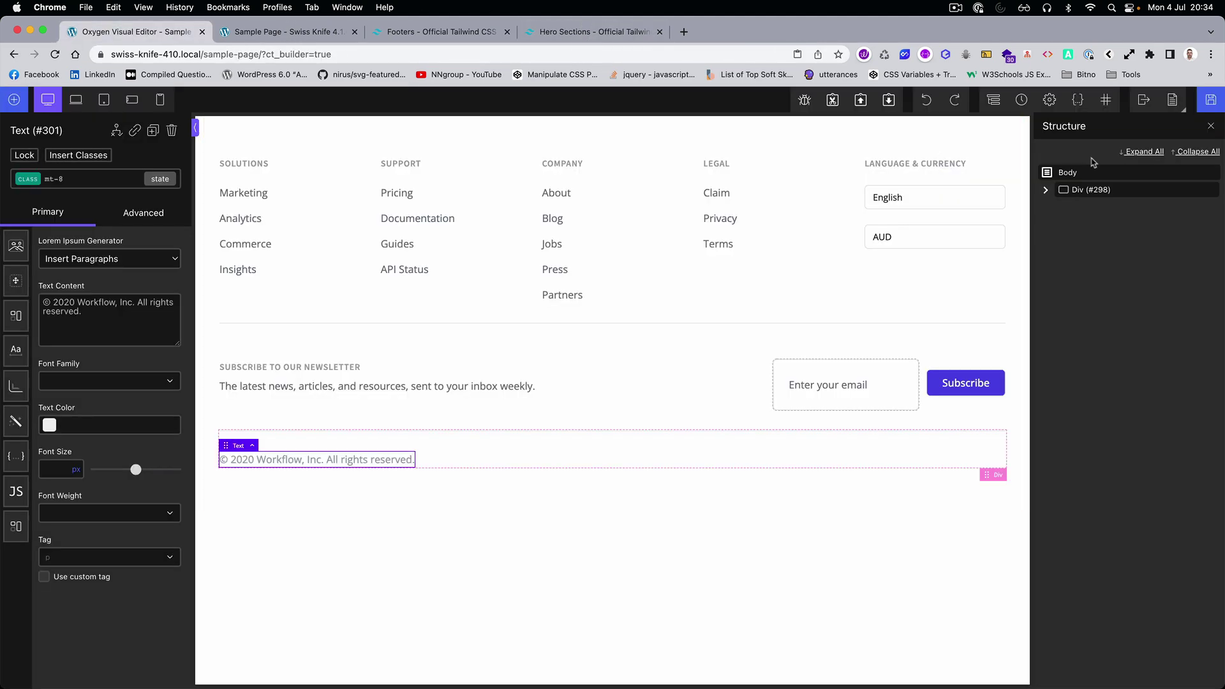
Copy the whole footer Div #298 from Oxygen and launch TextEdit via Spotlight
click(1108, 194)
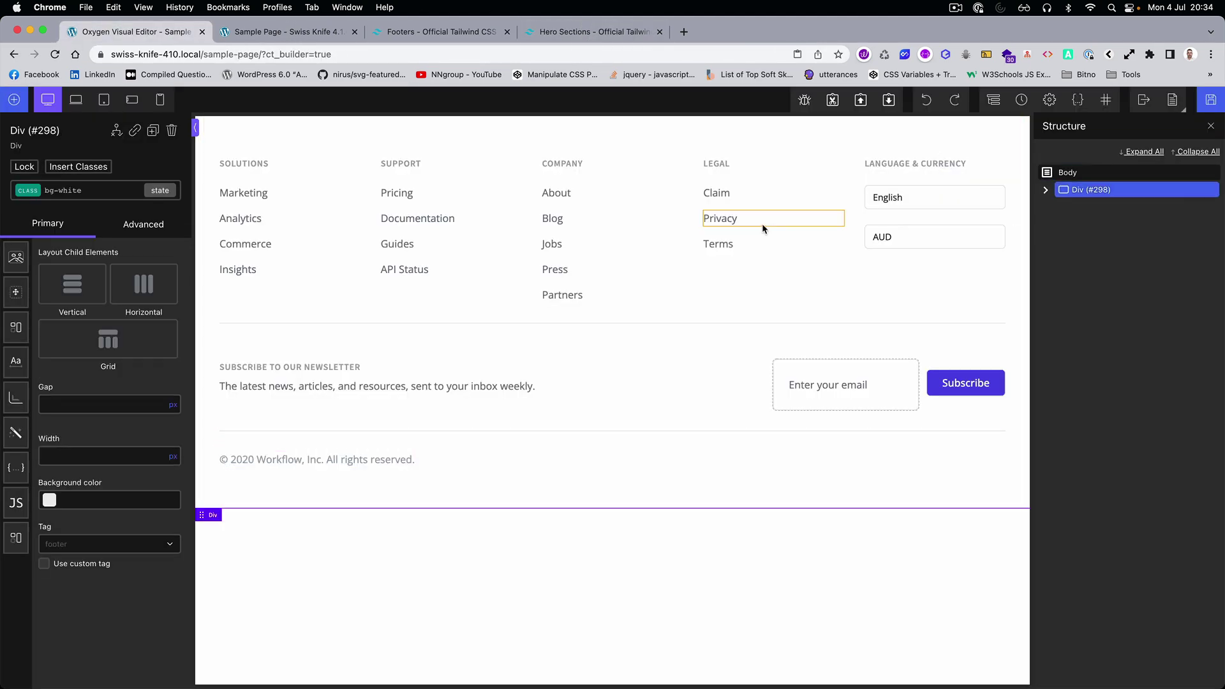
click(860, 105)
key(super+space)
text(text)
key(Return)
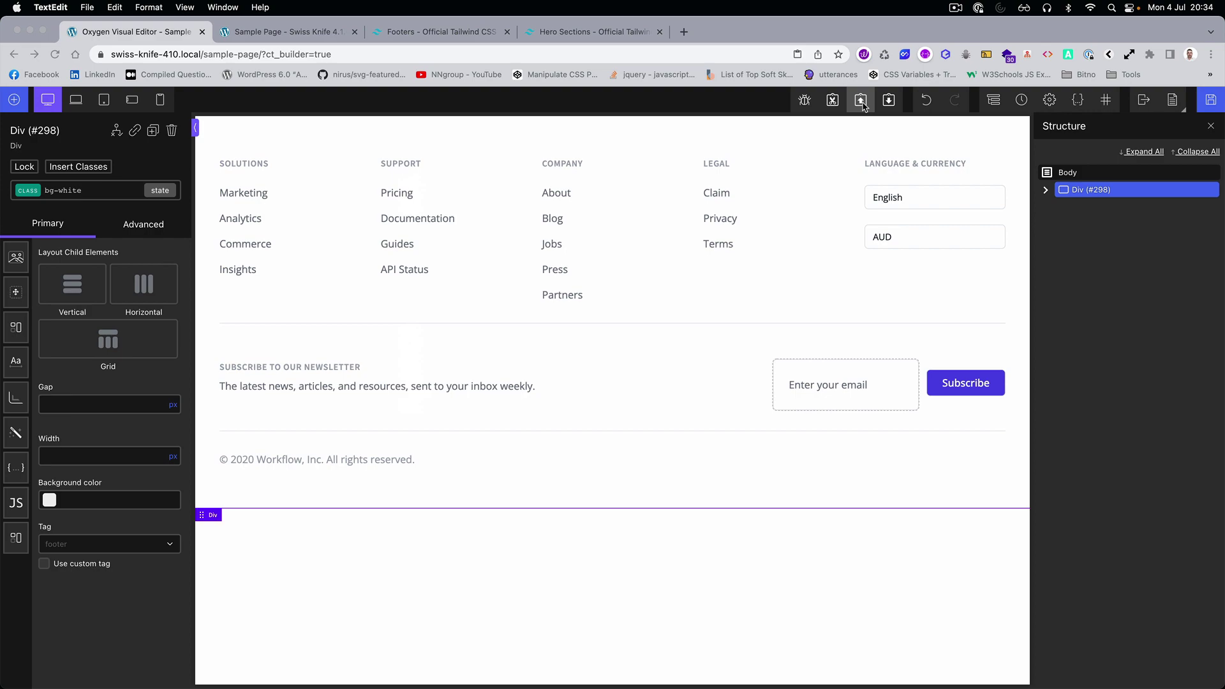
Paste the footer as encoded text into a new TextEdit document, enlarge it, and return to Oxygen
key(super+v)
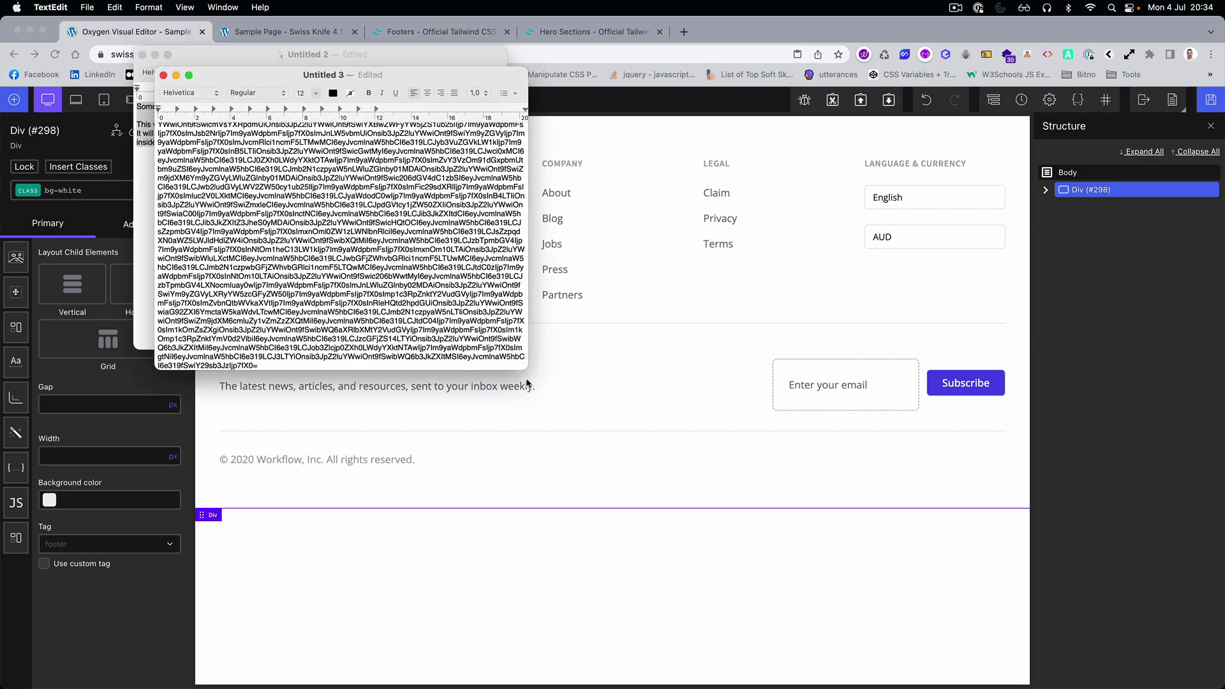
drag(525, 368, 1042, 632)
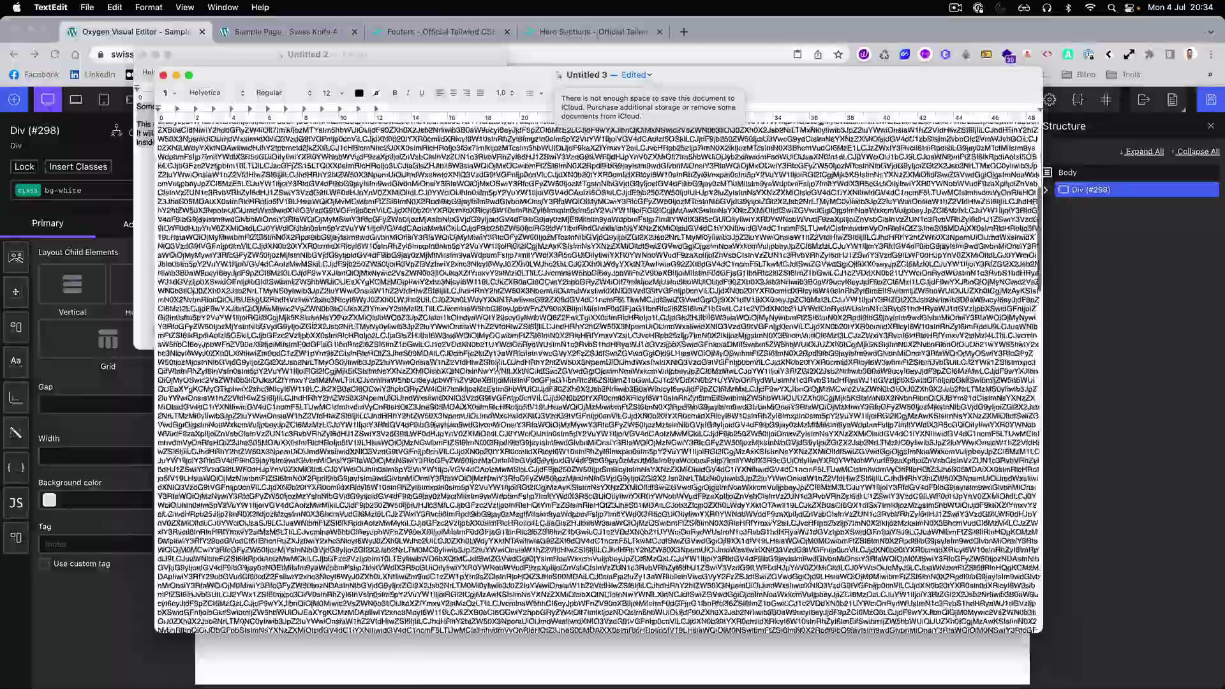
scroll(496, 373, down, 5)
scroll(532, 347, down, 5)
scroll(532, 346, down, 3)
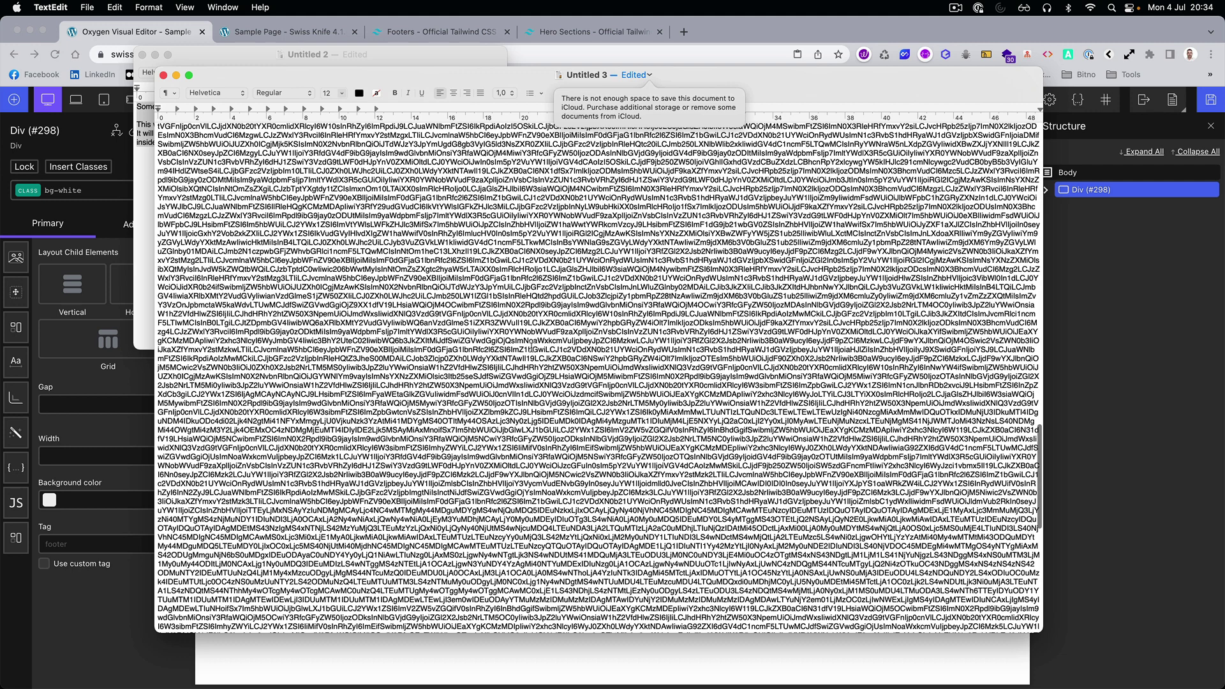
click(1122, 369)
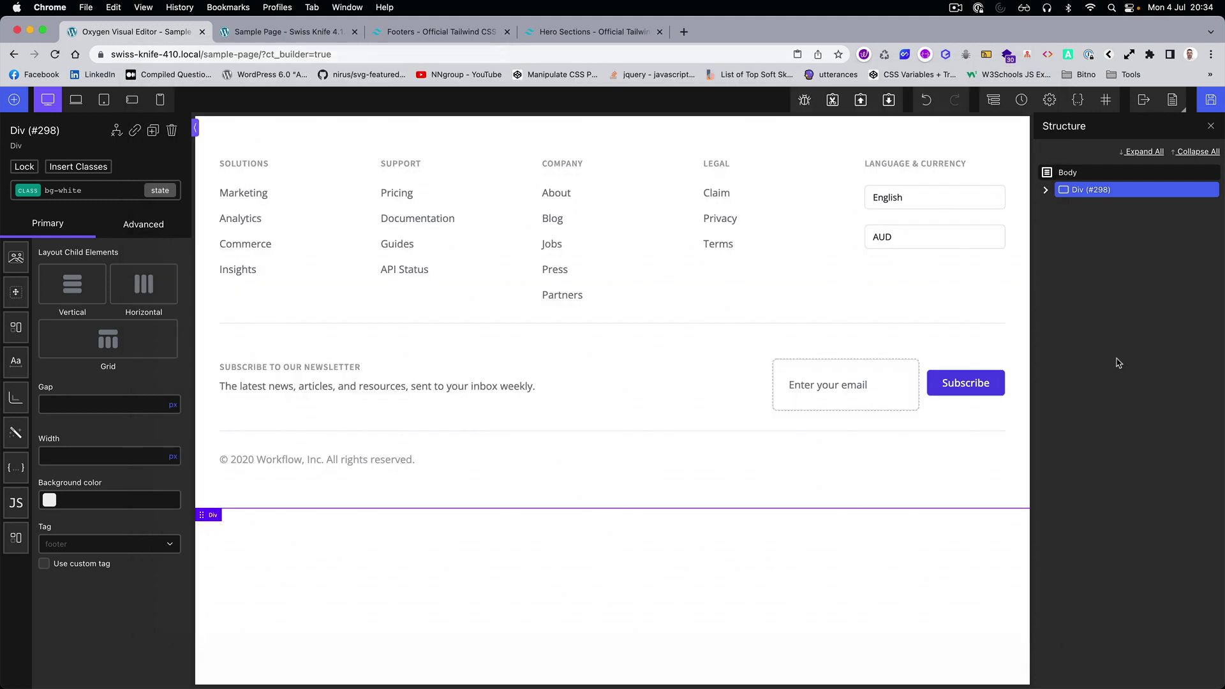